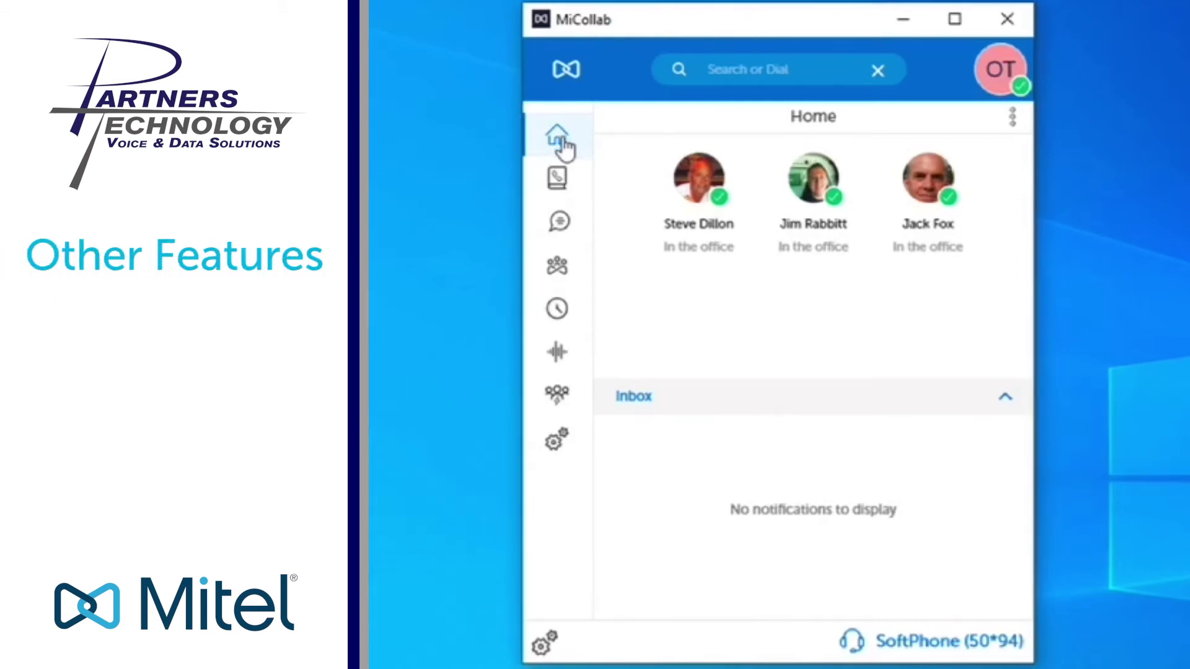
Pass through Contacts and Chat to reach Call History, which shows one 00:12 outgoing call.
{"action": "left_click", "coordinate": [559, 180]}
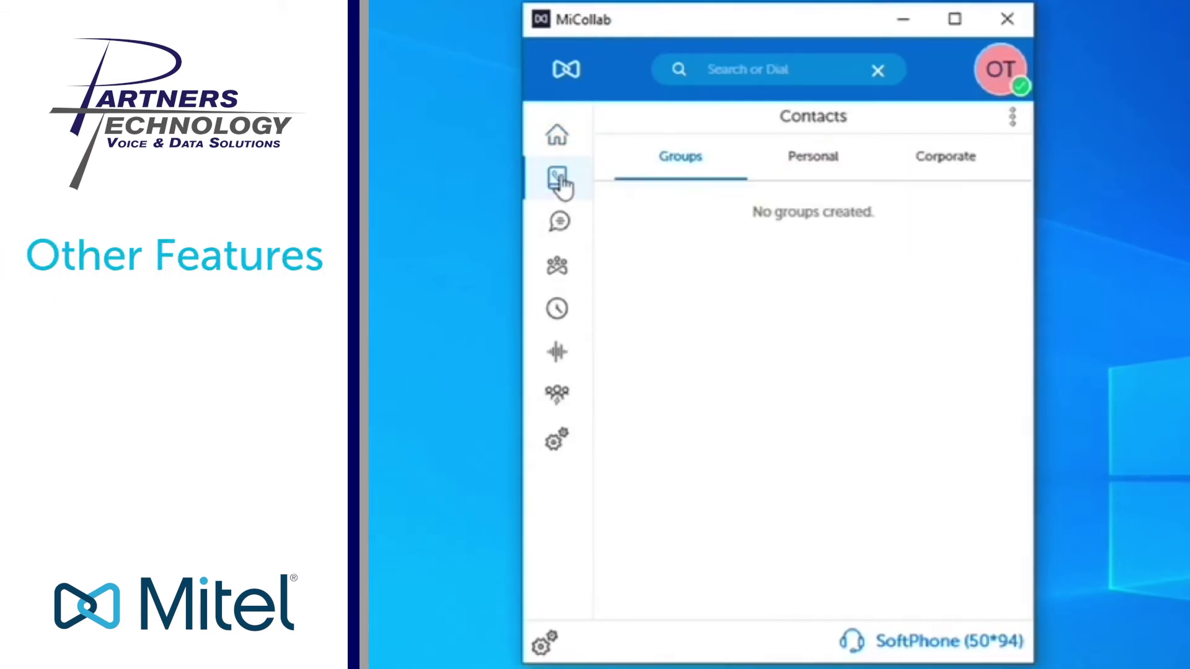
{"action": "left_click", "coordinate": [560, 226]}
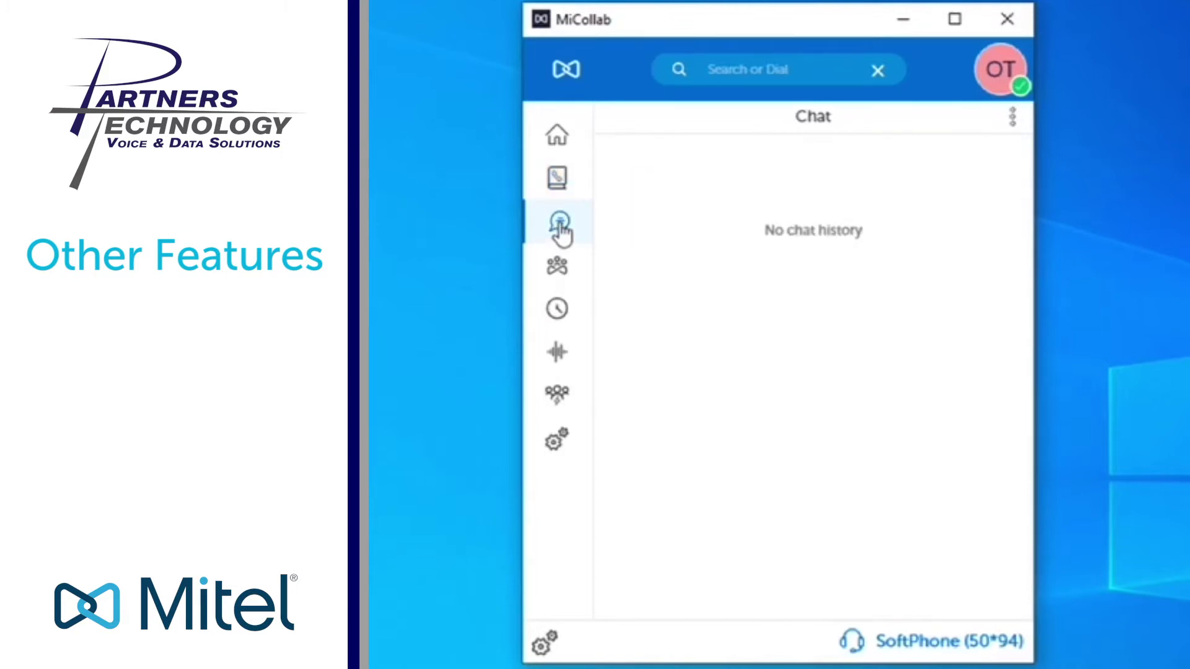
{"action": "left_click", "coordinate": [557, 311]}
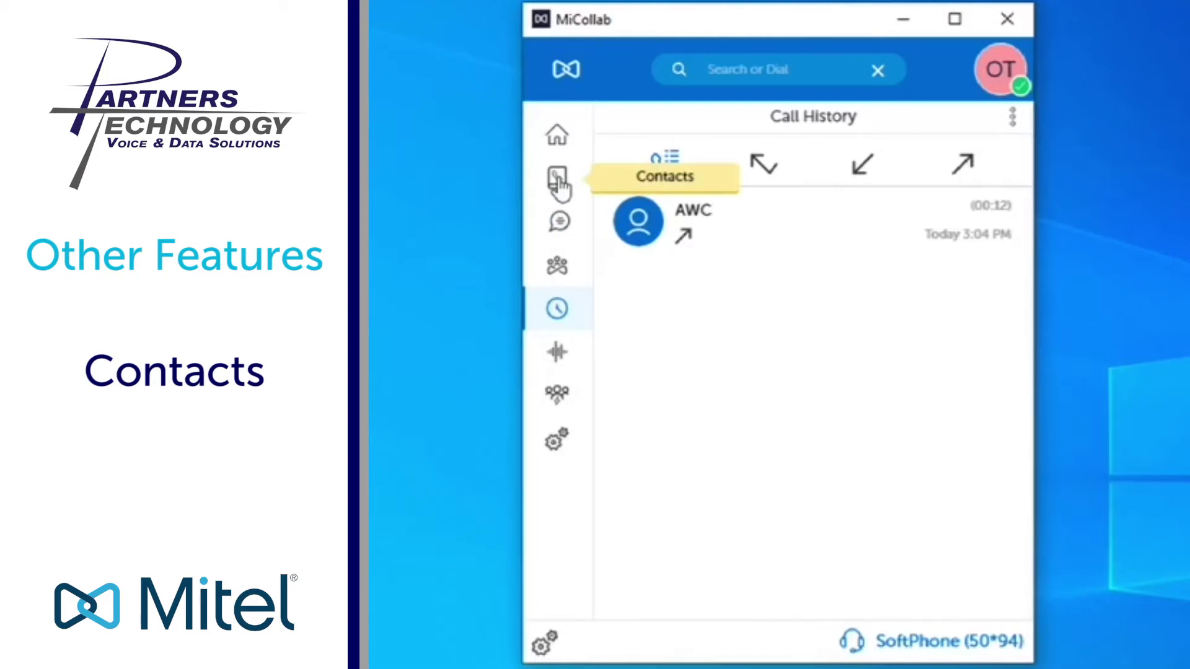
Open Contacts, view the empty Personal list, then switch to the Corporate directory.
{"action": "left_click", "coordinate": [558, 179]}
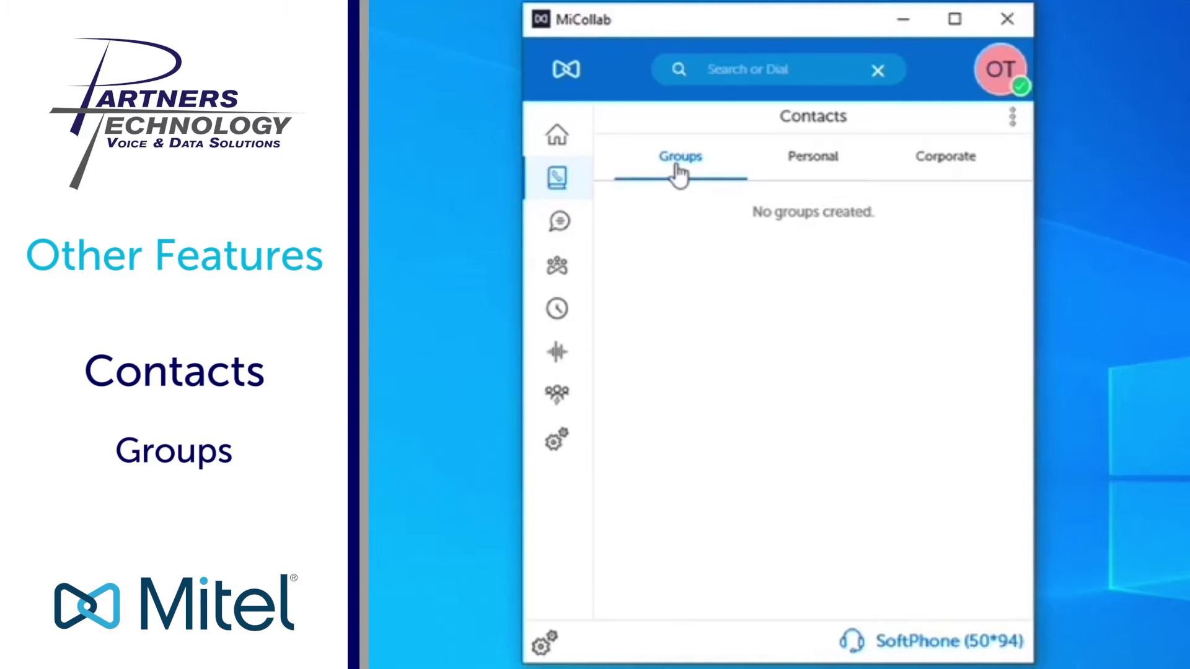
{"action": "left_click", "coordinate": [818, 174]}
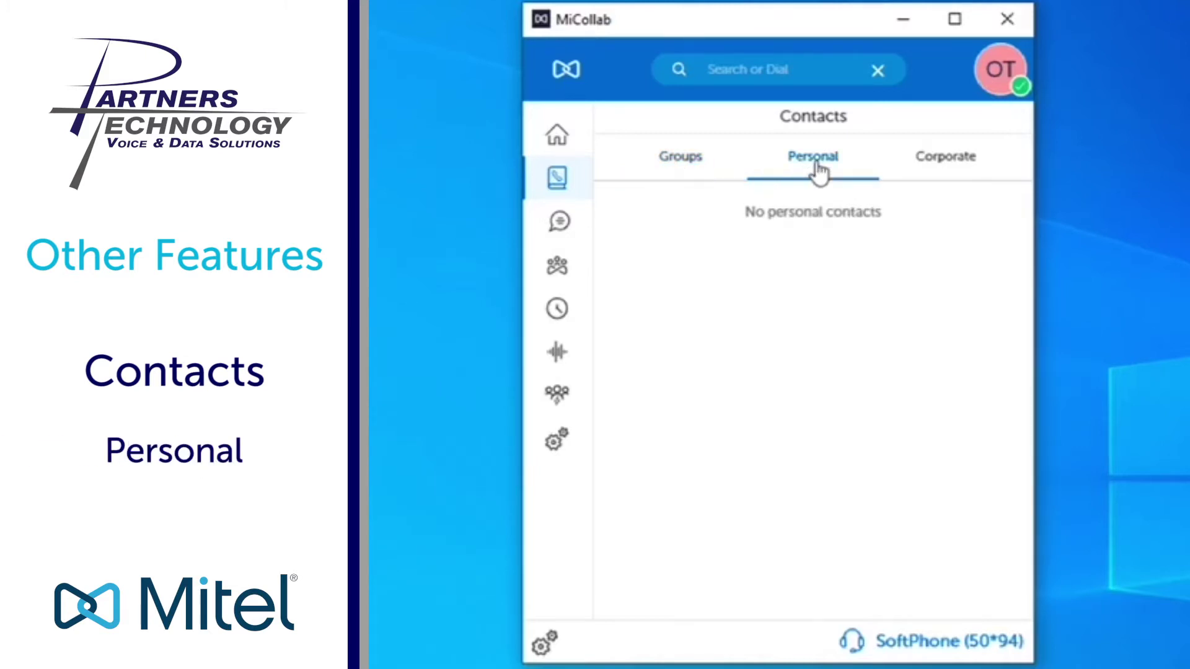
{"action": "left_click", "coordinate": [946, 158]}
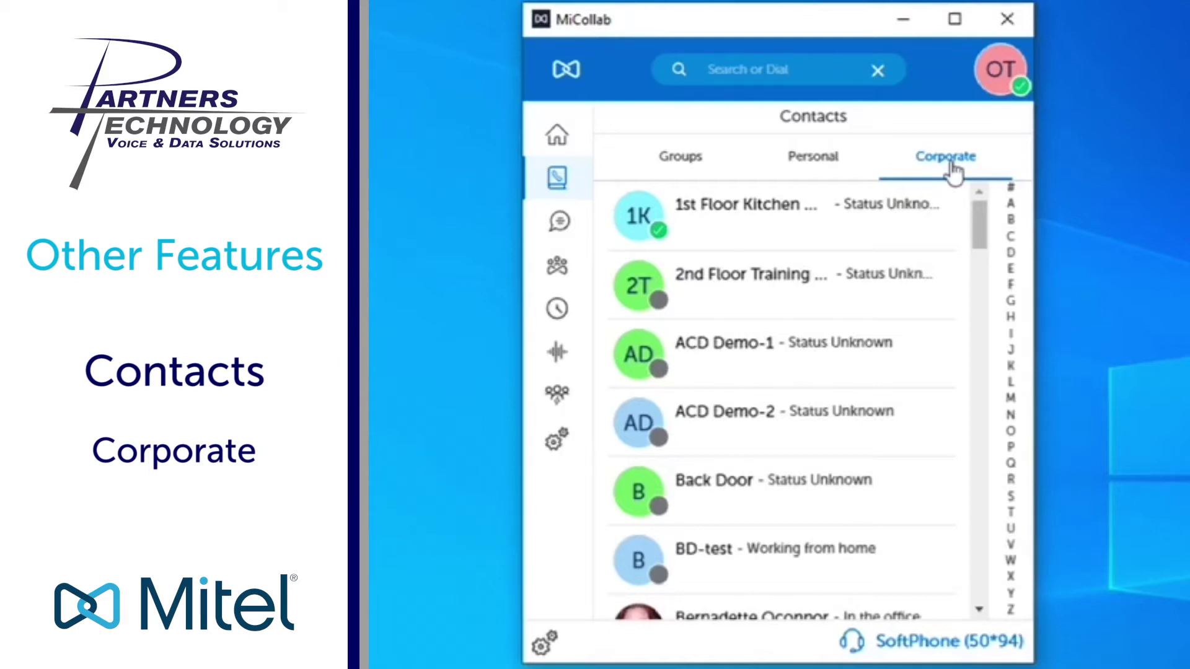
Jump to the J names in the Corporate directory and scroll to a coworker's entry.
{"action": "mouse_move", "coordinate": [834, 284]}
{"action": "left_click", "coordinate": [1010, 353]}
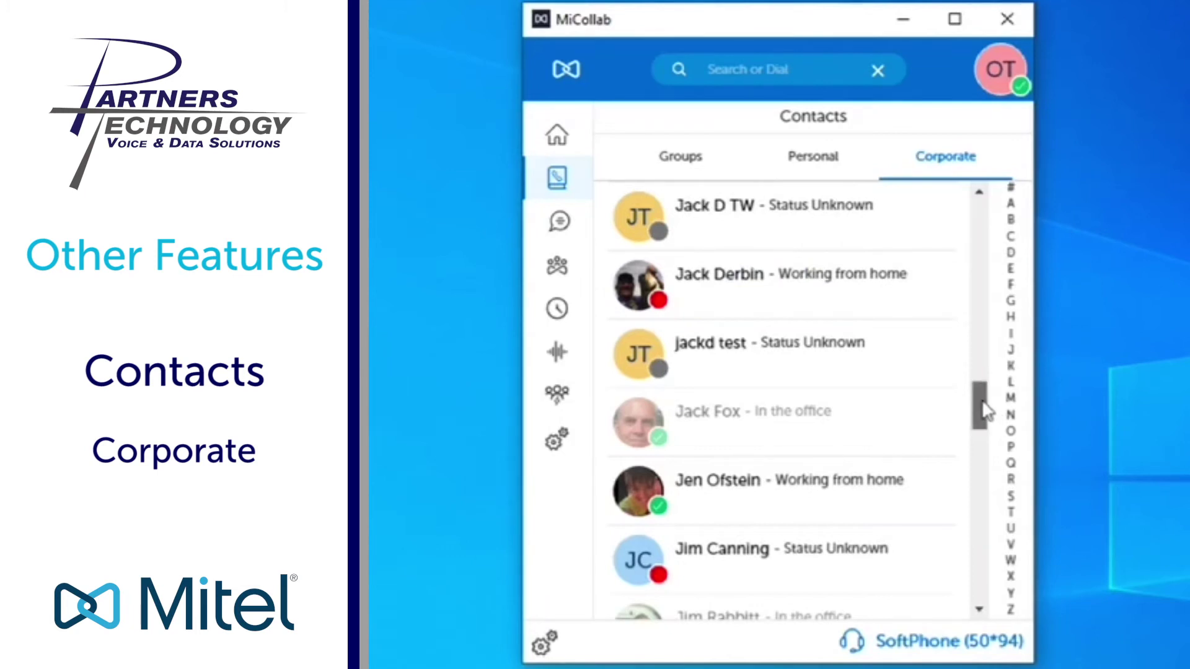
{"action": "mouse_move", "coordinate": [985, 409]}
{"action": "left_mouse_down"}
{"action": "mouse_move", "coordinate": [982, 265]}
{"action": "mouse_move", "coordinate": [1005, 347]}
{"action": "mouse_move", "coordinate": [991, 426]}
{"action": "left_mouse_up"}
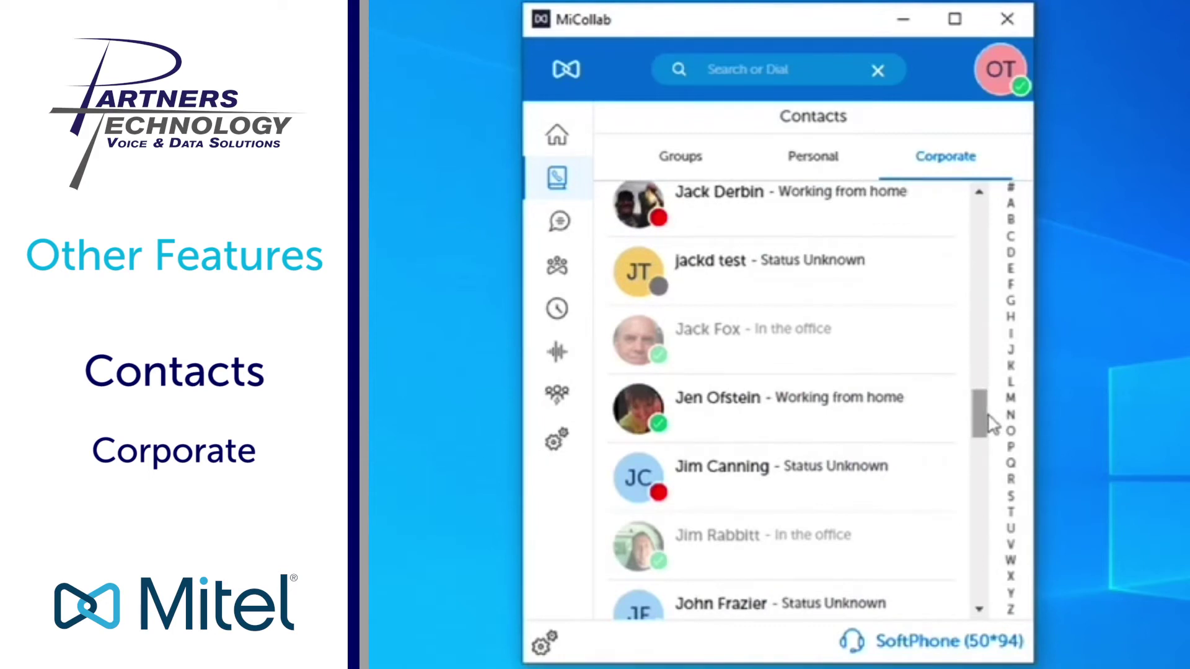
{"action": "mouse_move", "coordinate": [756, 406]}
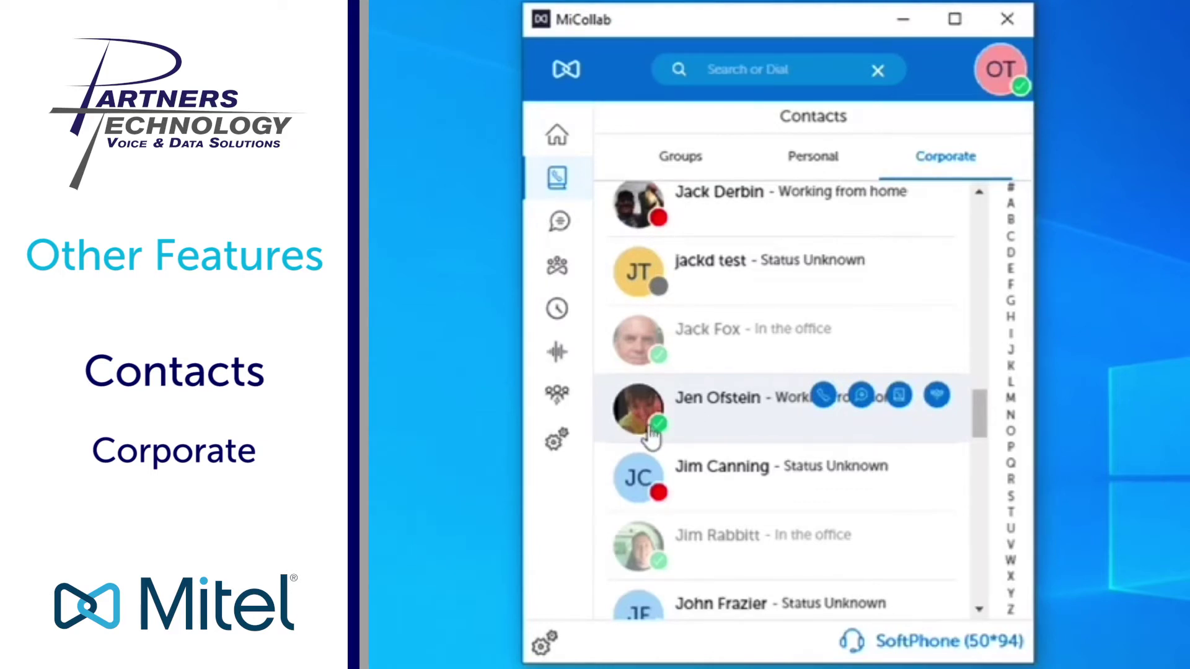
Open the coworker's details, scroll through phone, email, IM and address, then go back.
{"action": "left_click", "coordinate": [711, 426]}
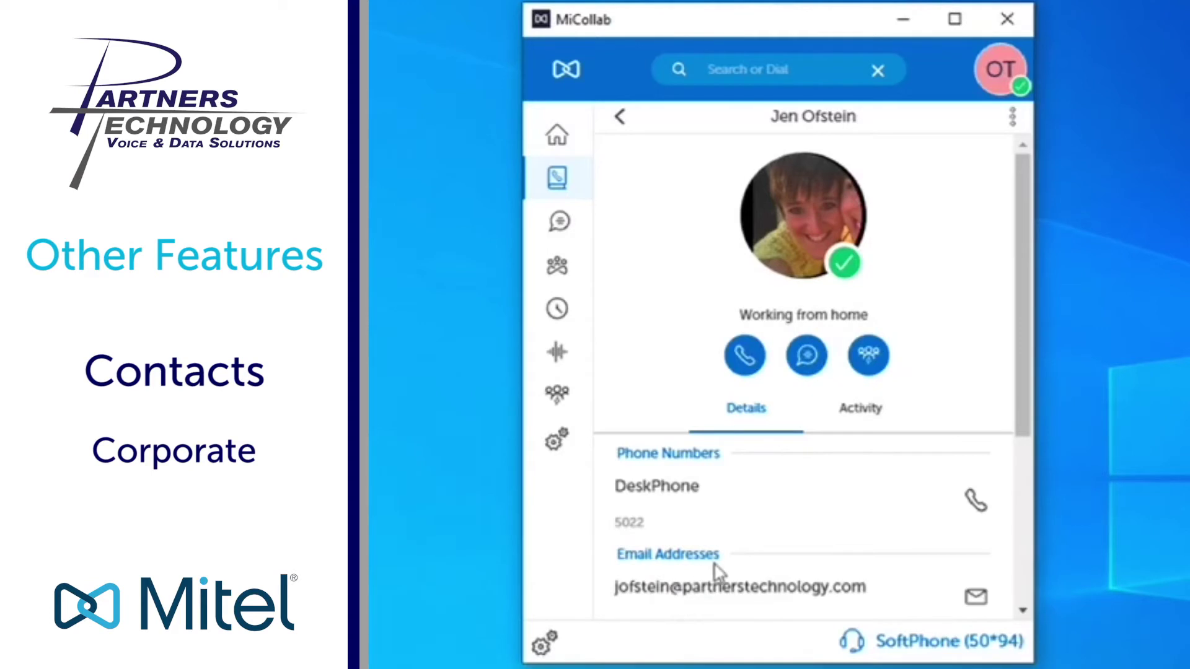
{"action": "scroll", "coordinate": [719, 573], "scroll_direction": "down", "scroll_amount": 1}
{"action": "scroll", "coordinate": [719, 573], "scroll_direction": "down", "scroll_amount": 3}
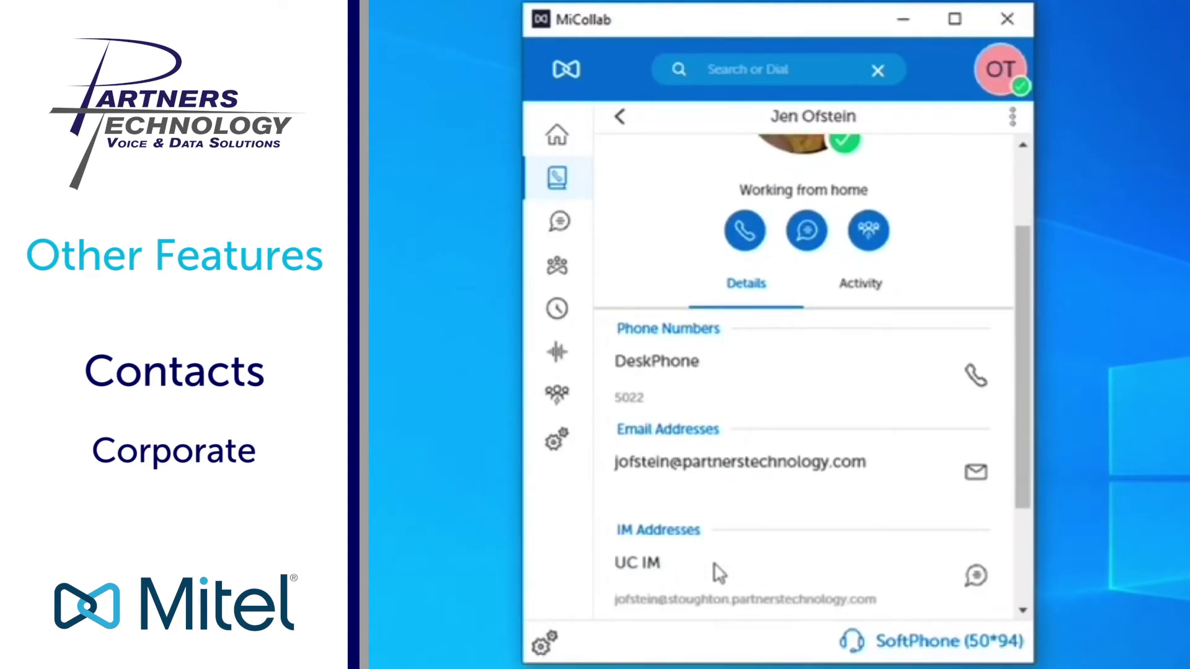
{"action": "scroll", "coordinate": [719, 573], "scroll_direction": "down", "scroll_amount": 4}
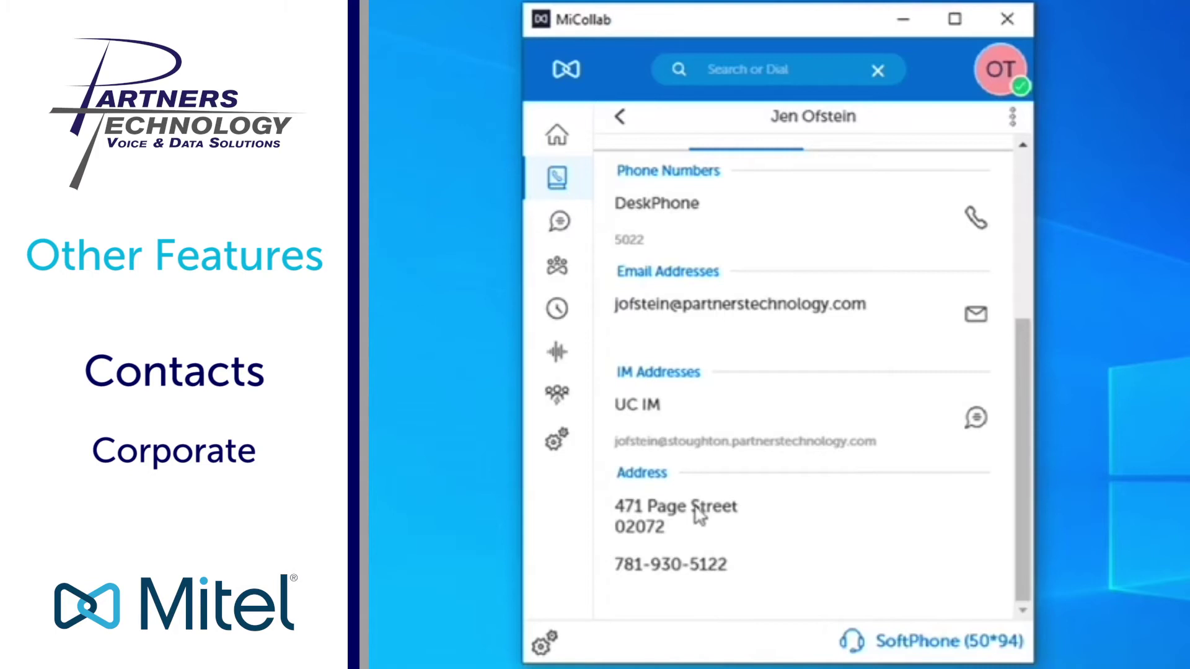
{"action": "scroll", "coordinate": [697, 514], "scroll_direction": "up", "scroll_amount": 8}
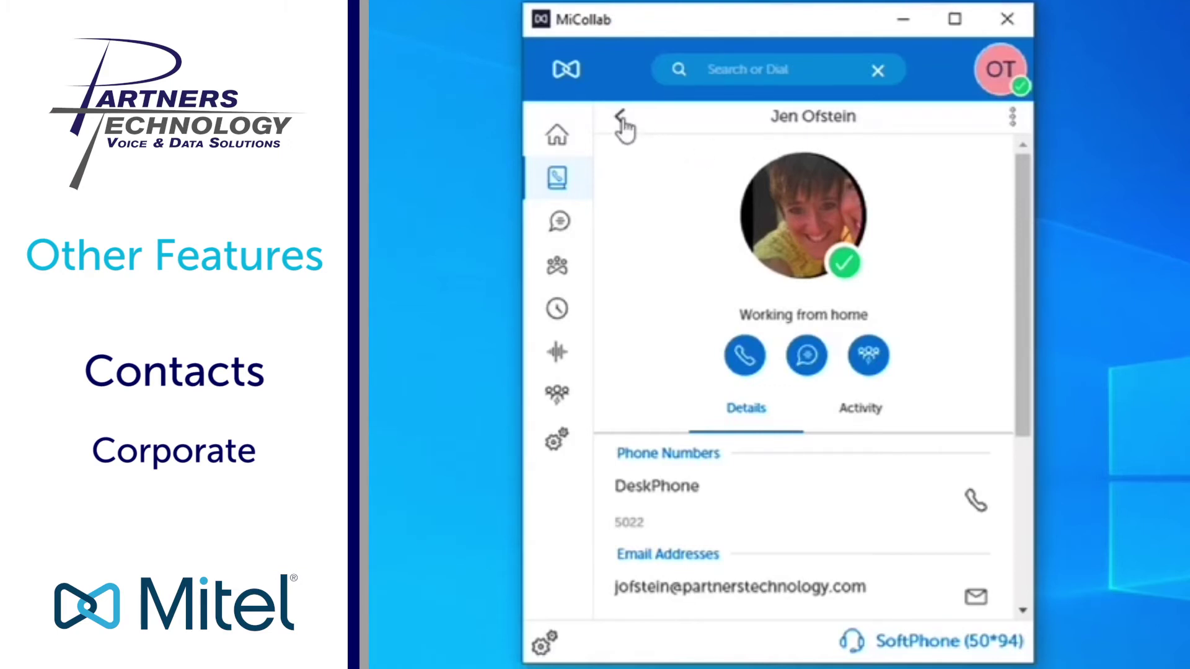
{"action": "left_click", "coordinate": [621, 119]}
{"action": "mouse_move", "coordinate": [845, 254]}
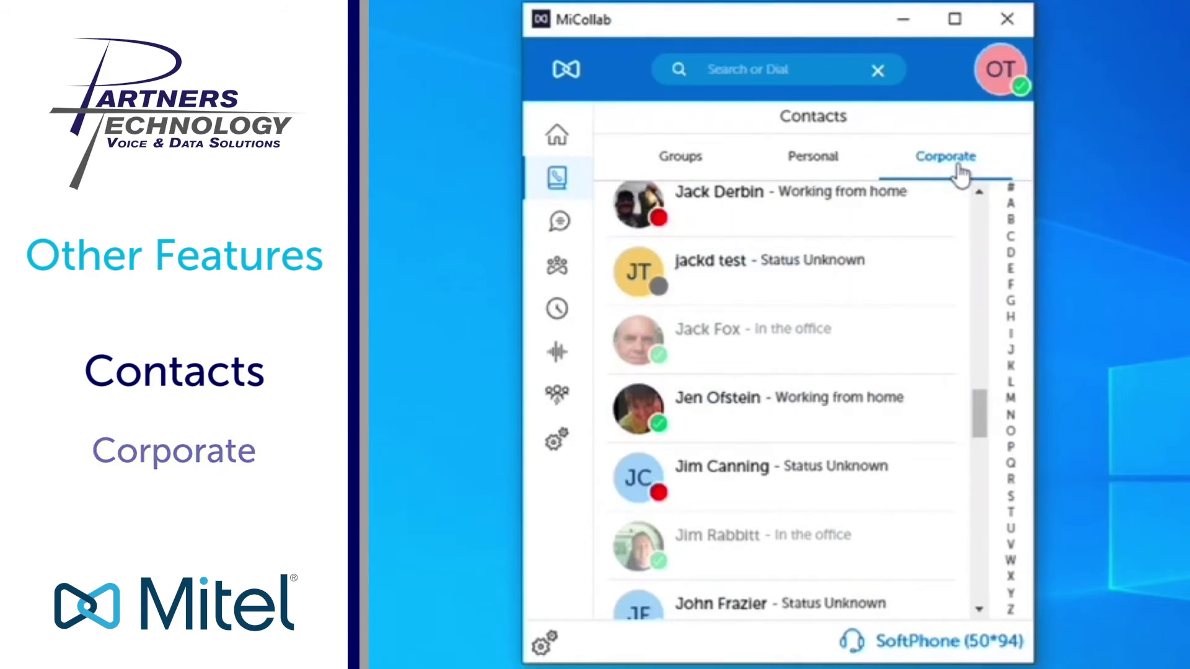
Check Settings > General > Personal Contacts shows Microsoft account sync off, then return to Contacts.
{"action": "left_click", "coordinate": [817, 164]}
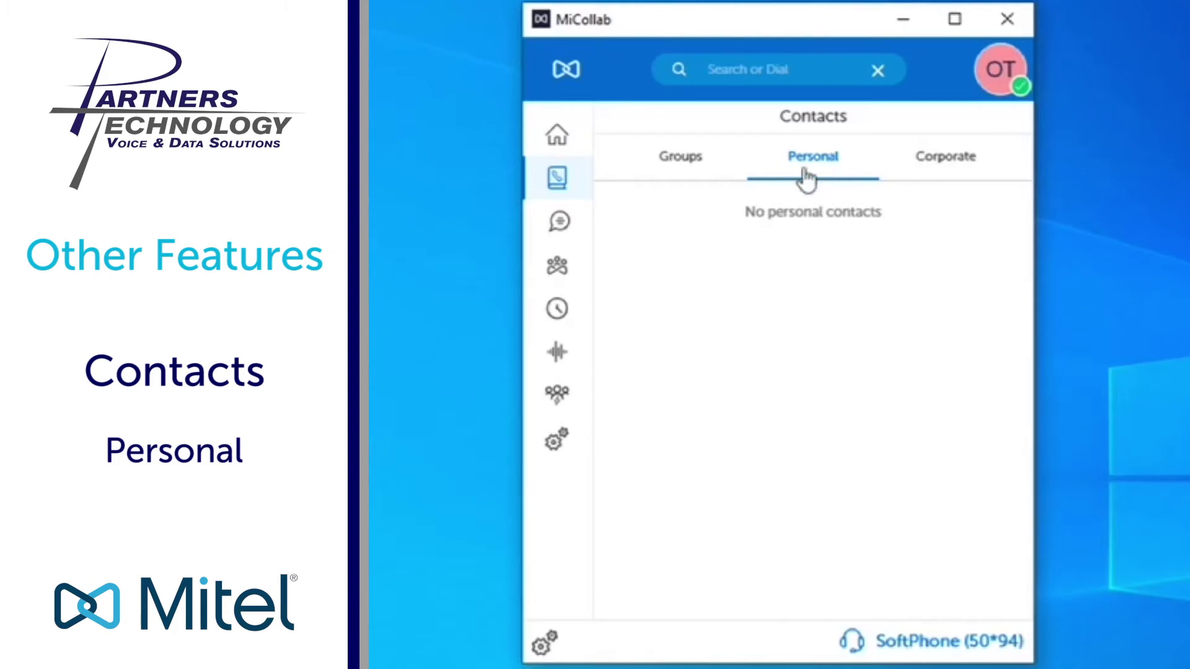
{"action": "left_click", "coordinate": [557, 441]}
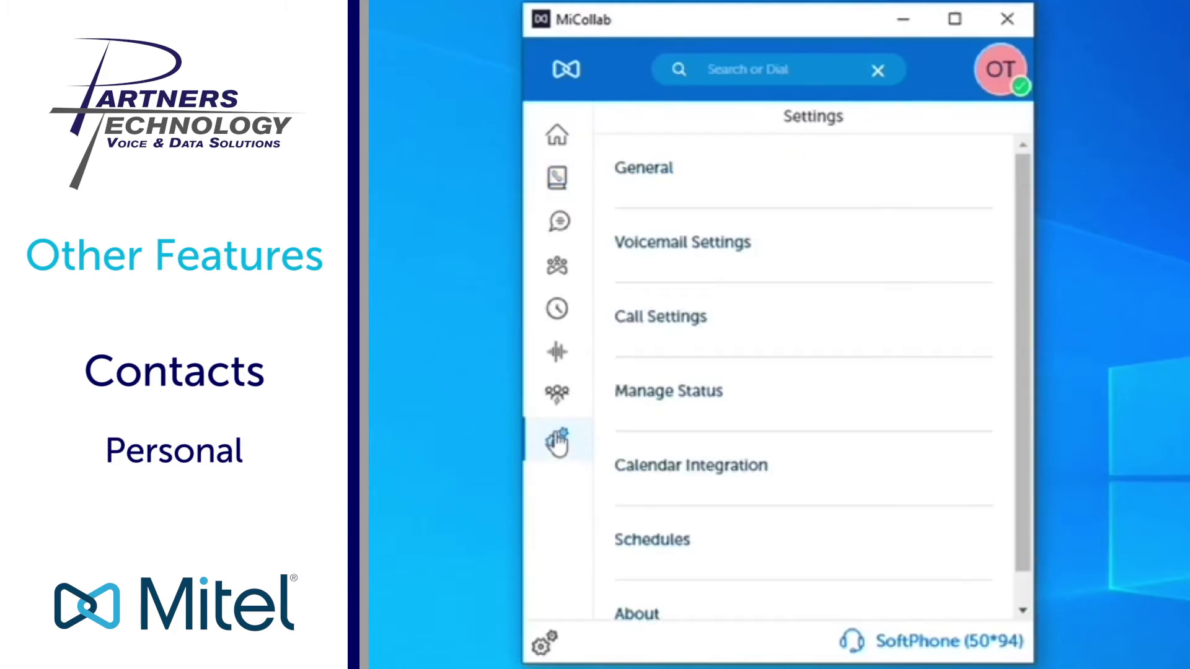
{"action": "left_click", "coordinate": [650, 170]}
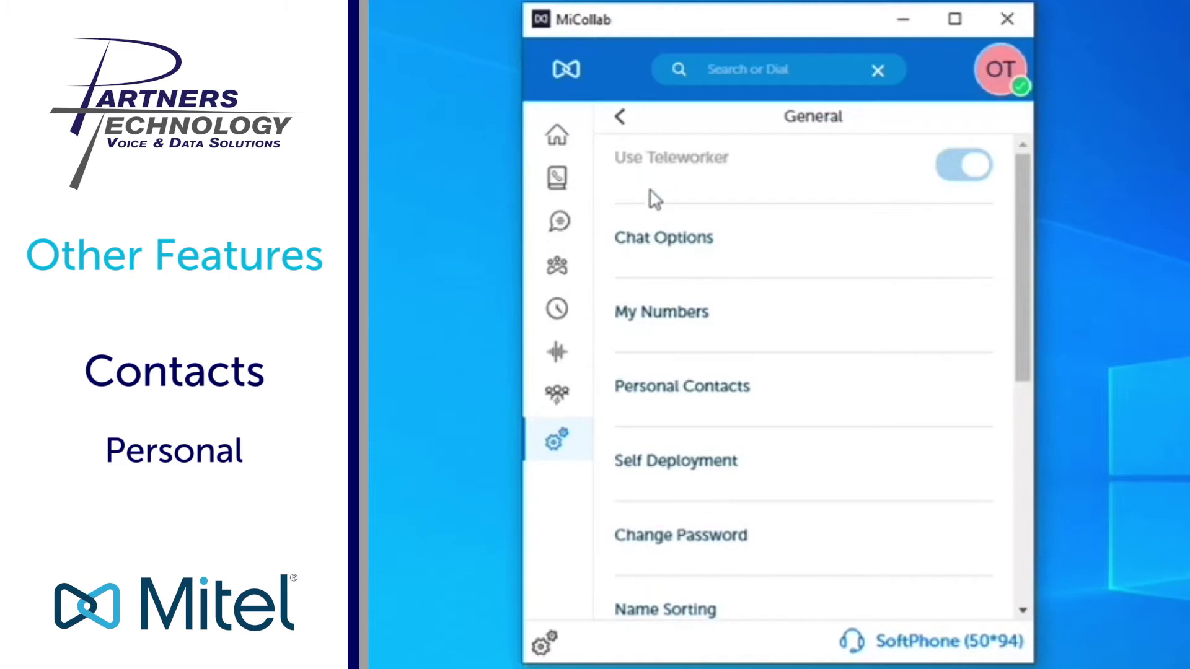
{"action": "scroll", "coordinate": [721, 498], "scroll_direction": "down", "scroll_amount": 1}
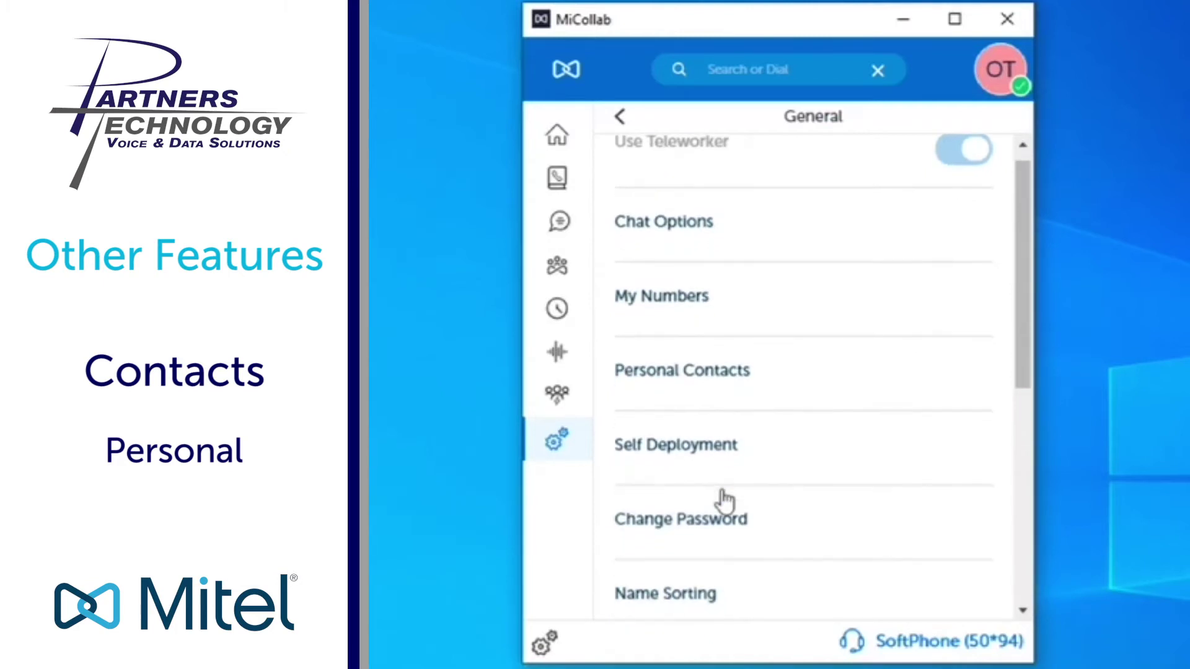
{"action": "scroll", "coordinate": [722, 500], "scroll_direction": "down", "scroll_amount": 1}
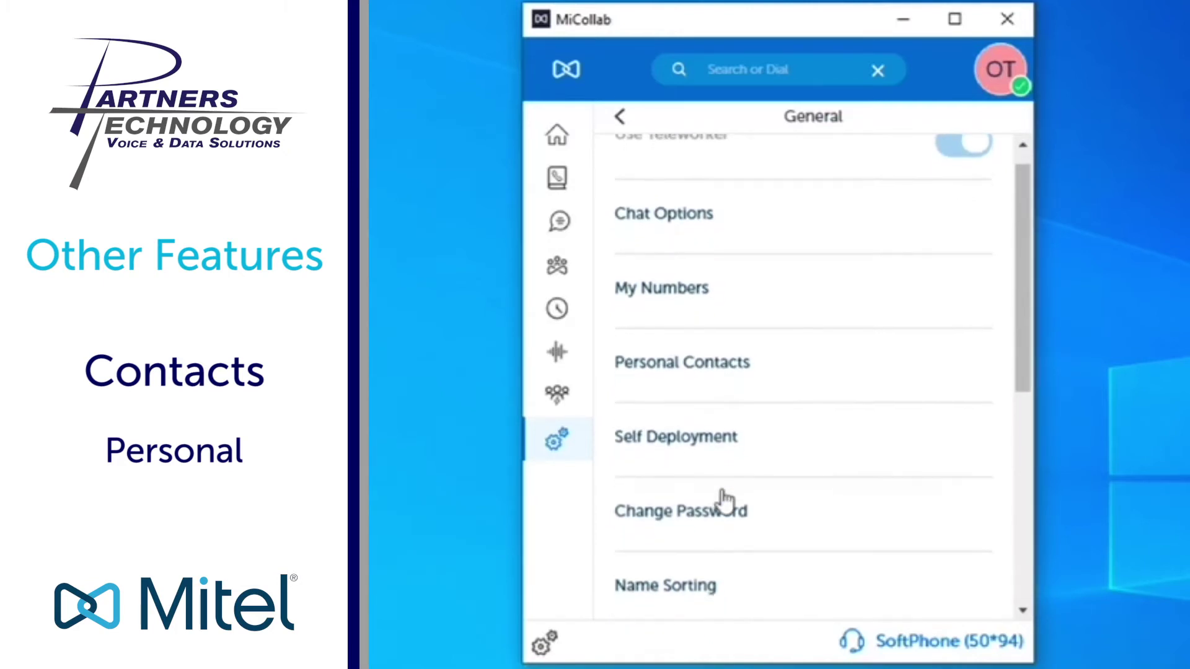
{"action": "left_click", "coordinate": [711, 373]}
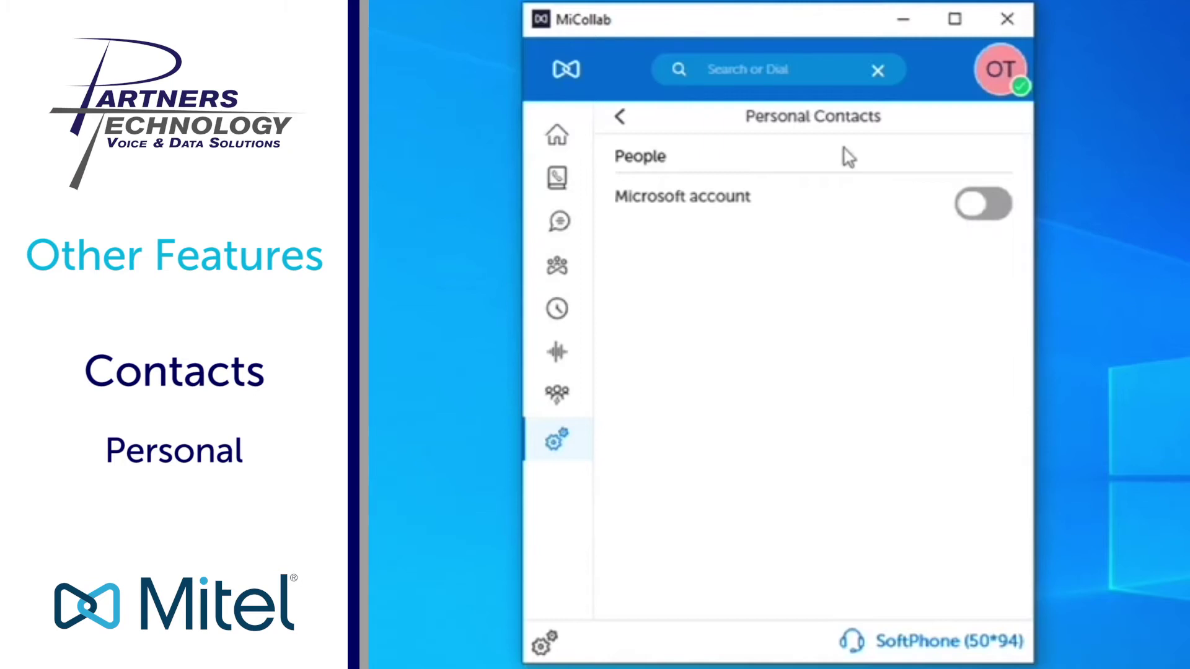
{"action": "left_click", "coordinate": [560, 186]}
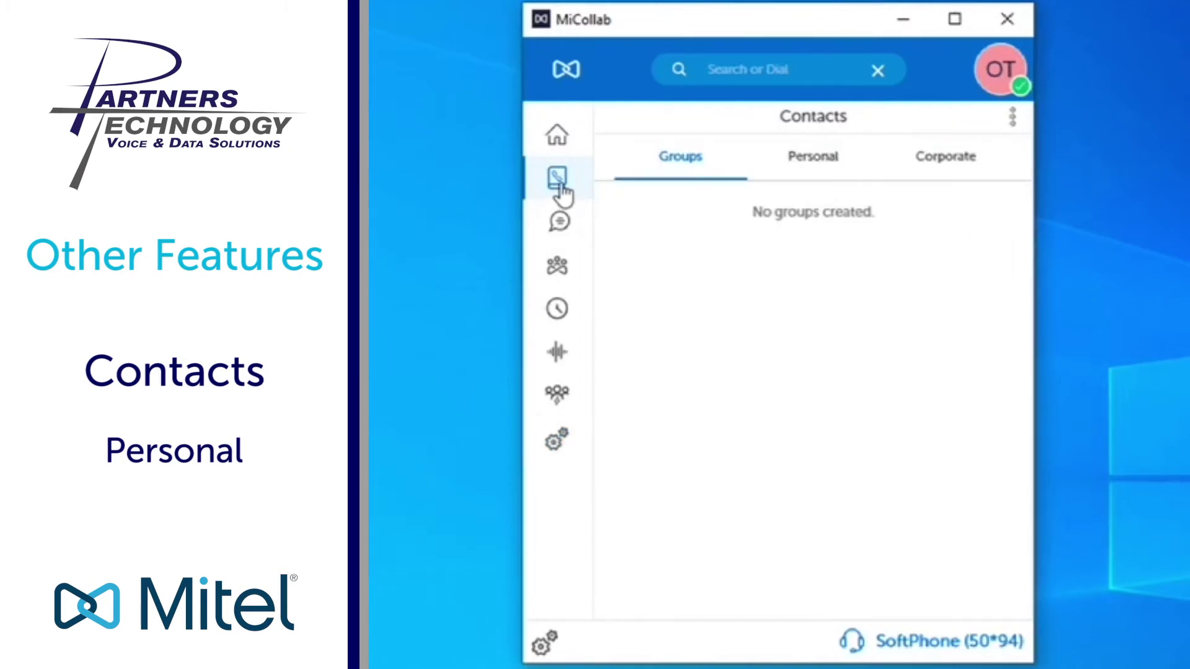
On the empty Groups tab, open the three-dot menu offering New Group.
{"action": "left_click", "coordinate": [815, 166]}
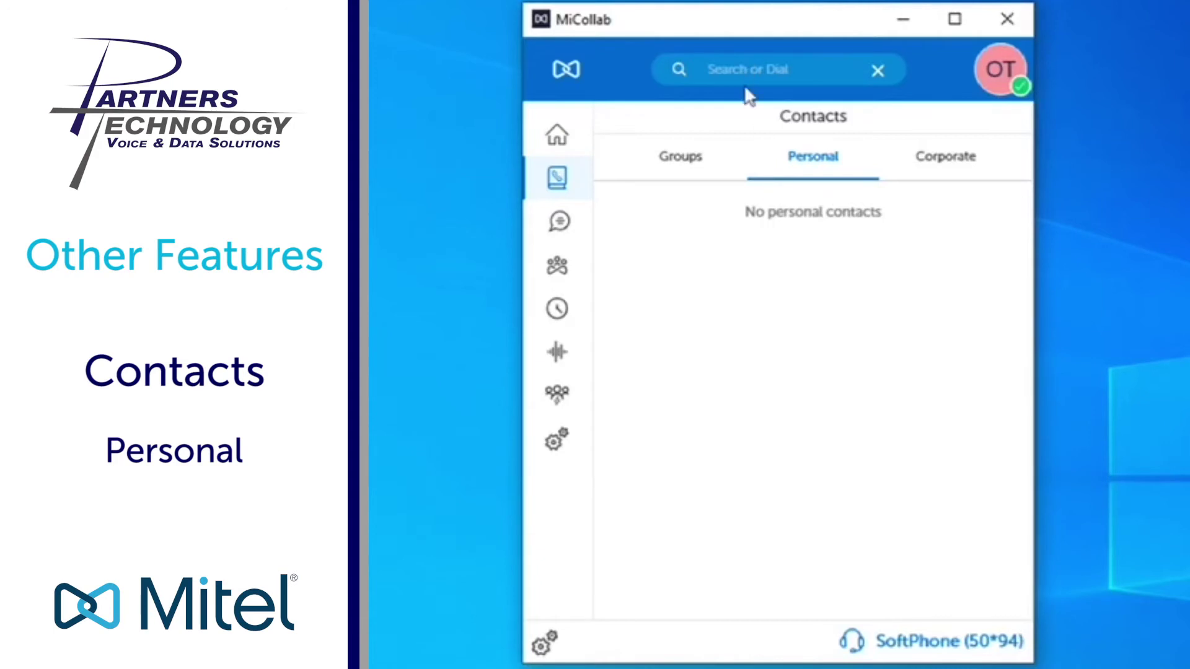
{"action": "left_click", "coordinate": [798, 69]}
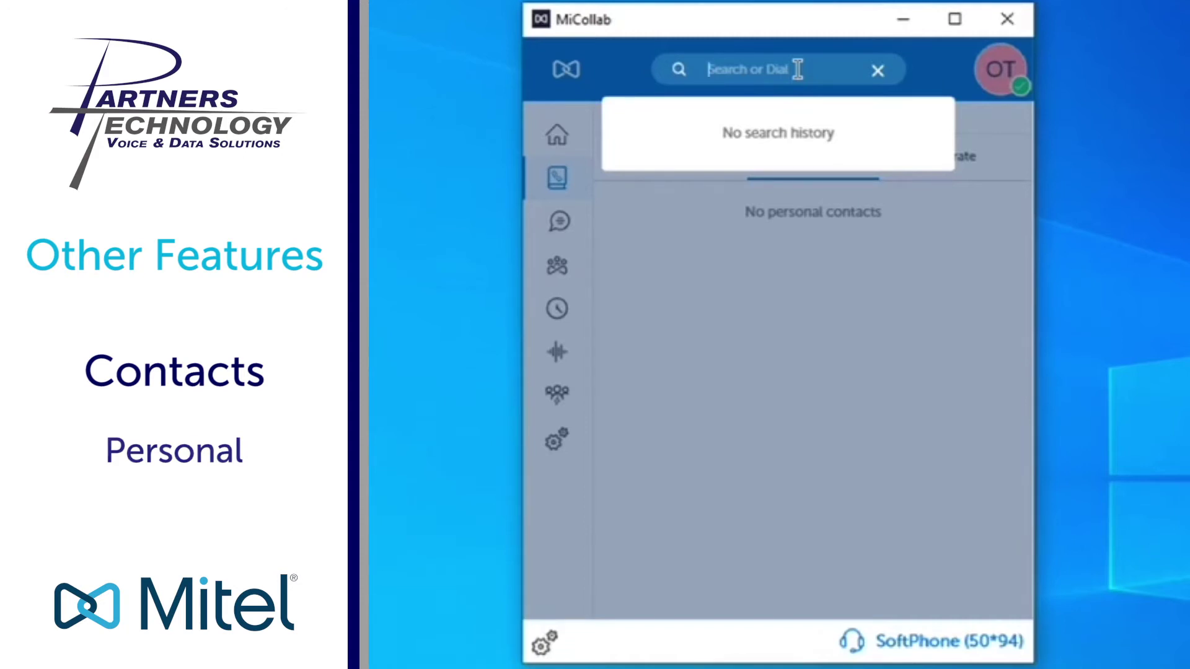
{"action": "left_click", "coordinate": [768, 432]}
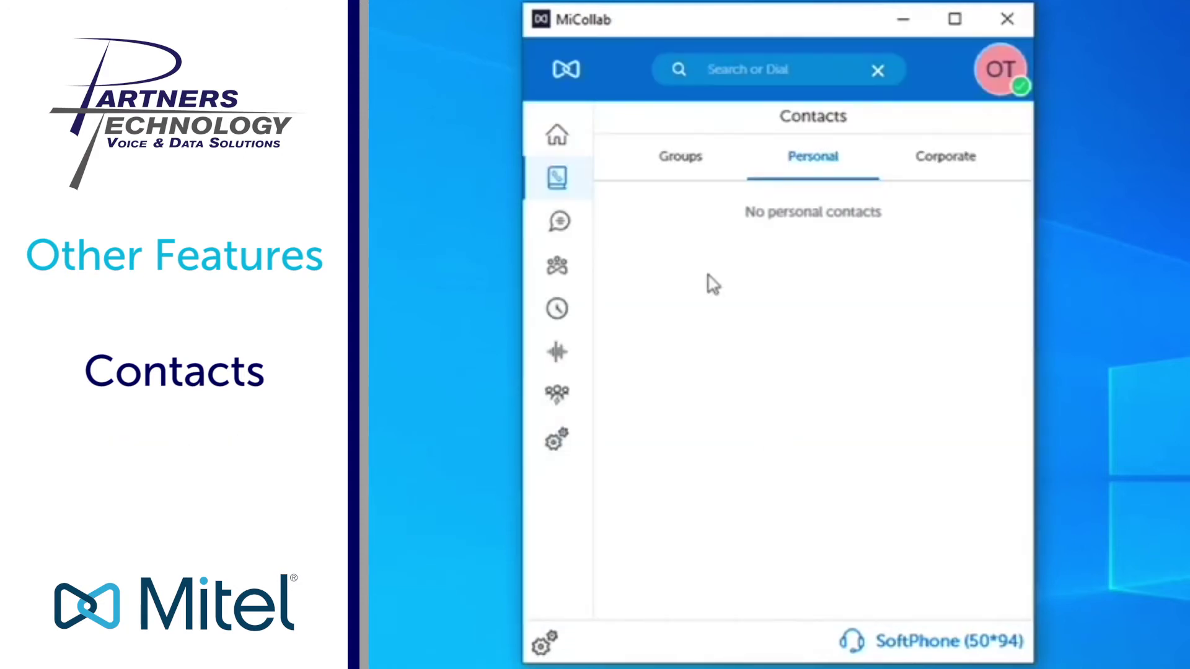
{"action": "left_click", "coordinate": [684, 178]}
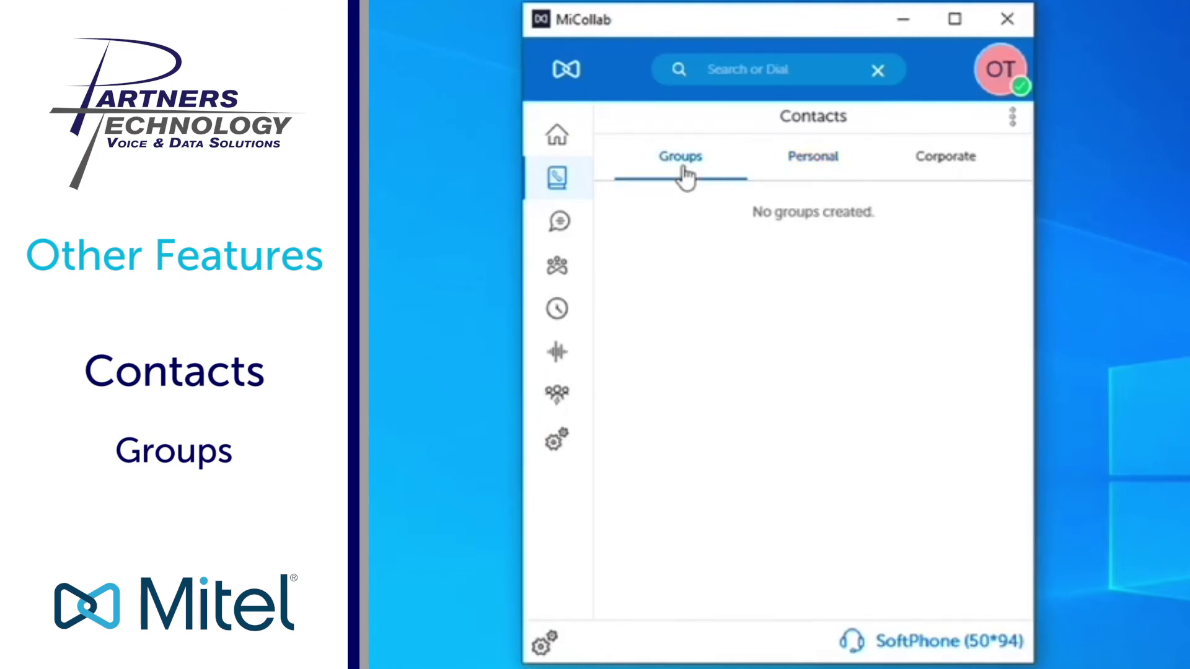
{"action": "left_click", "coordinate": [1013, 117]}
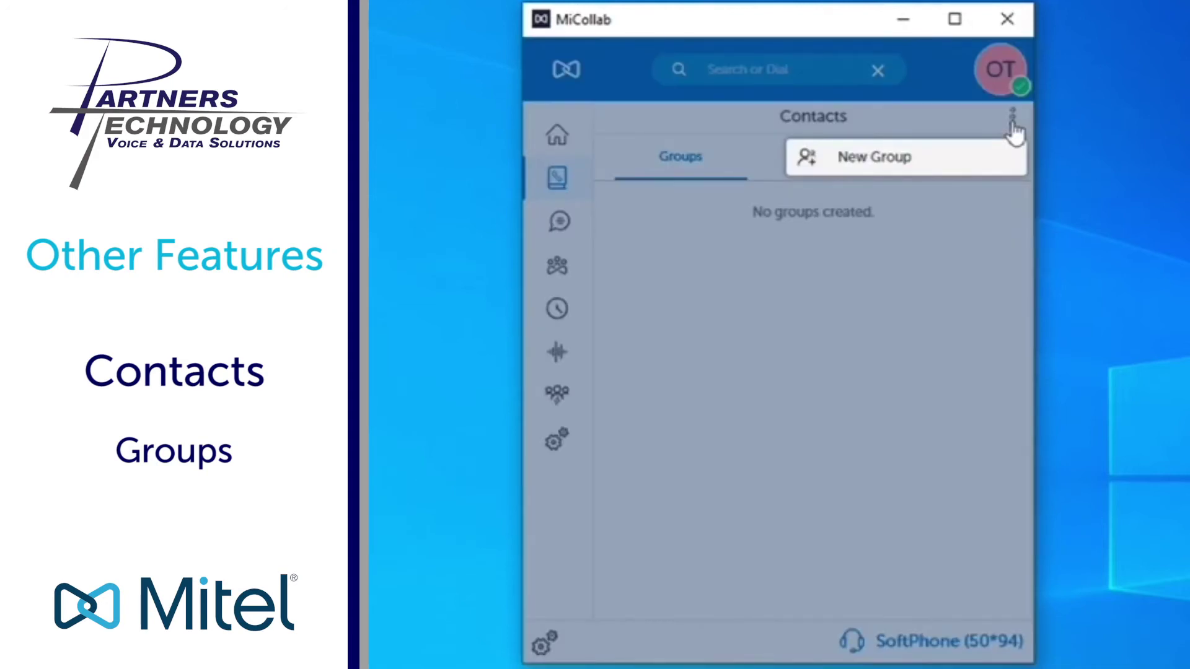
Start a New Group named 'Test Group' and bring up the Add Participants list.
{"action": "left_click", "coordinate": [911, 162]}
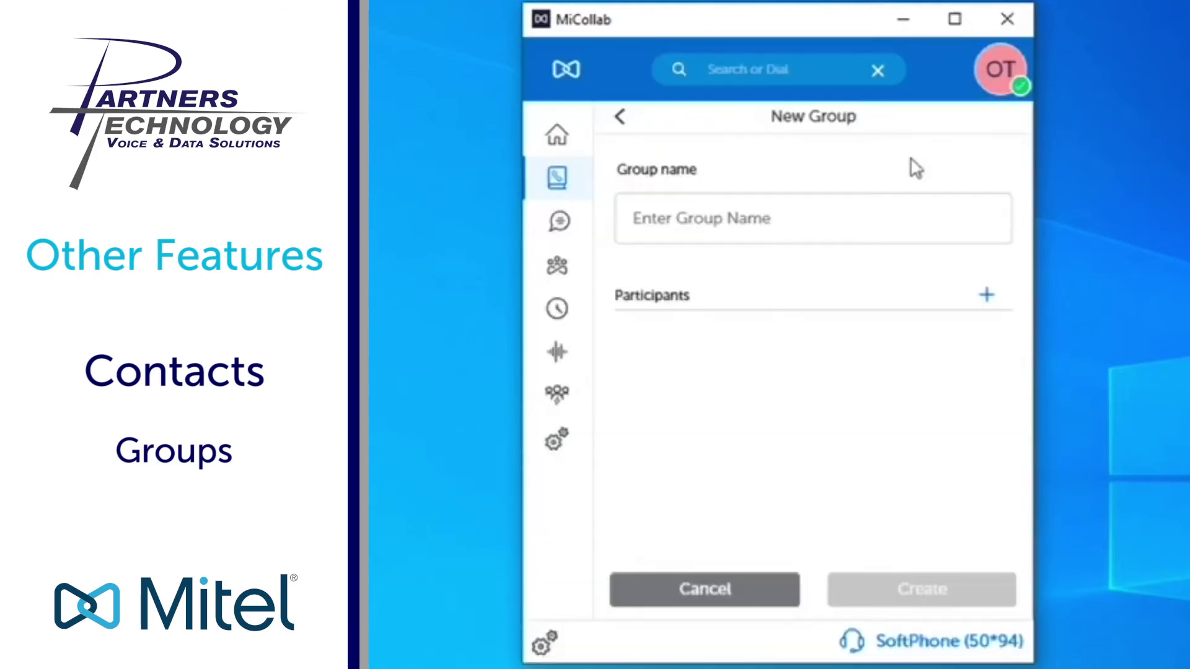
{"action": "left_click", "coordinate": [703, 221]}
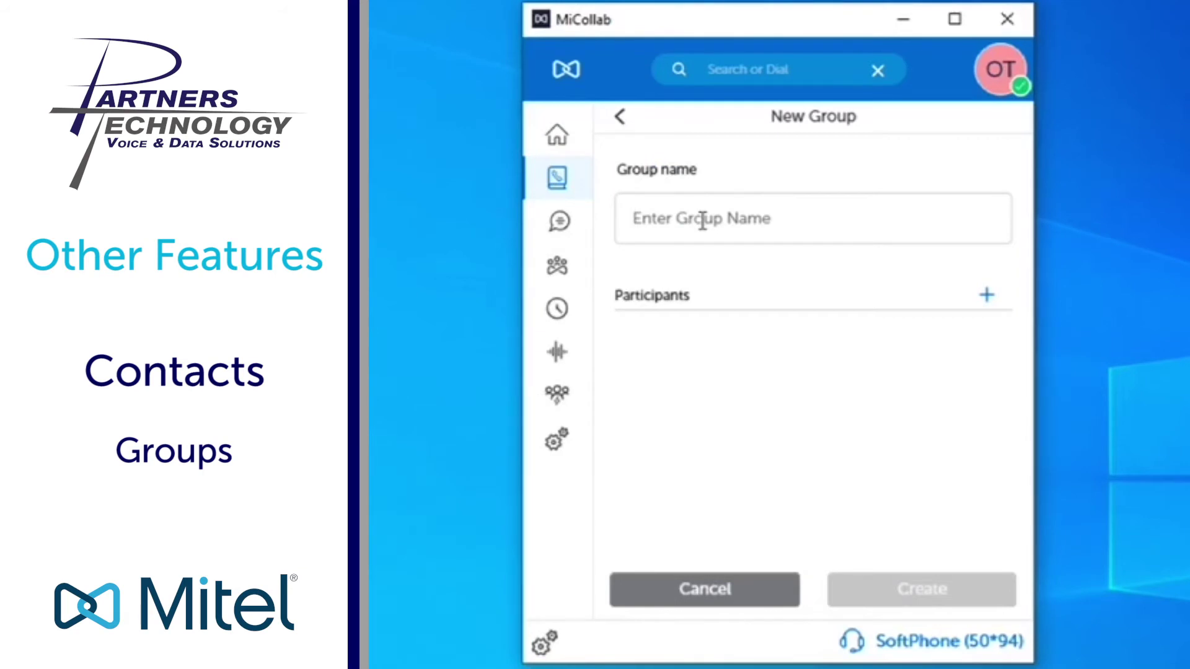
{"action": "type", "text": "T"}
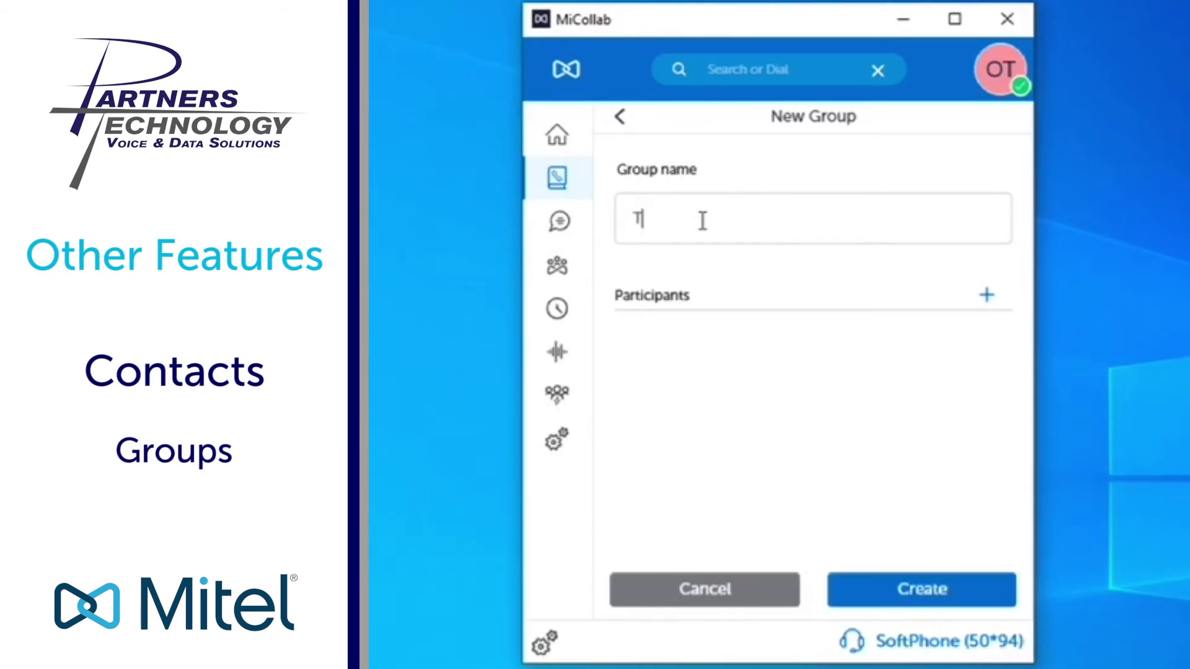
{"action": "type", "text": "est Group"}
{"action": "left_click", "coordinate": [988, 298]}
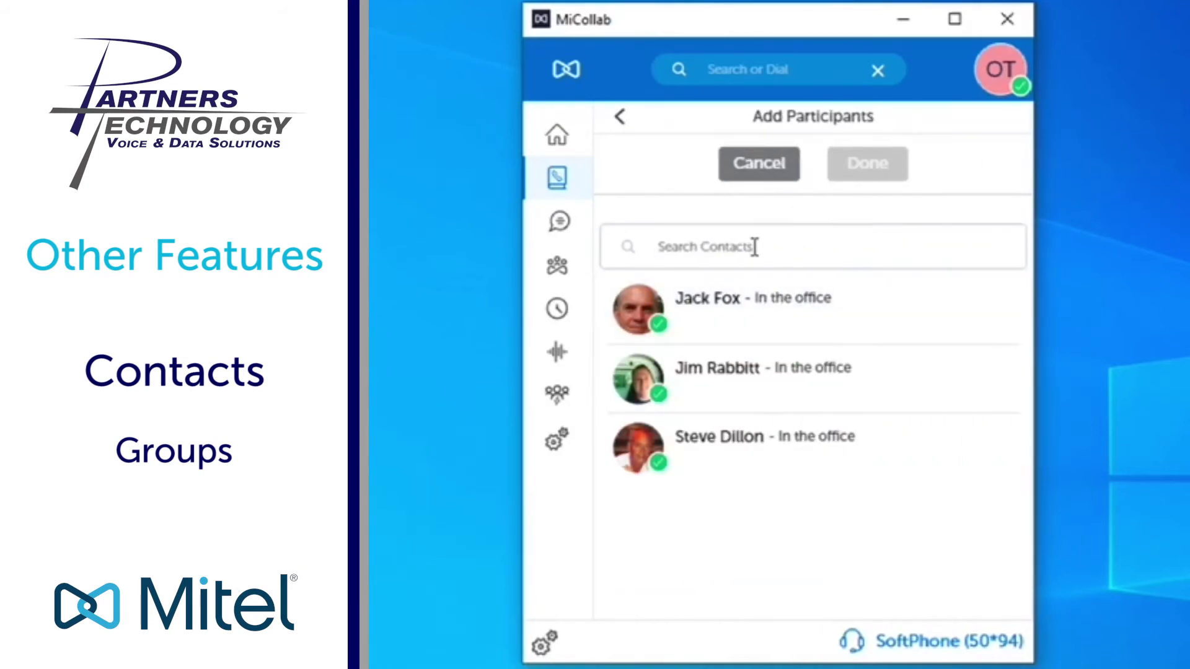
Search for and add three colleagues as participants, confirm them, and create the group.
{"action": "type", "text": "ber"}
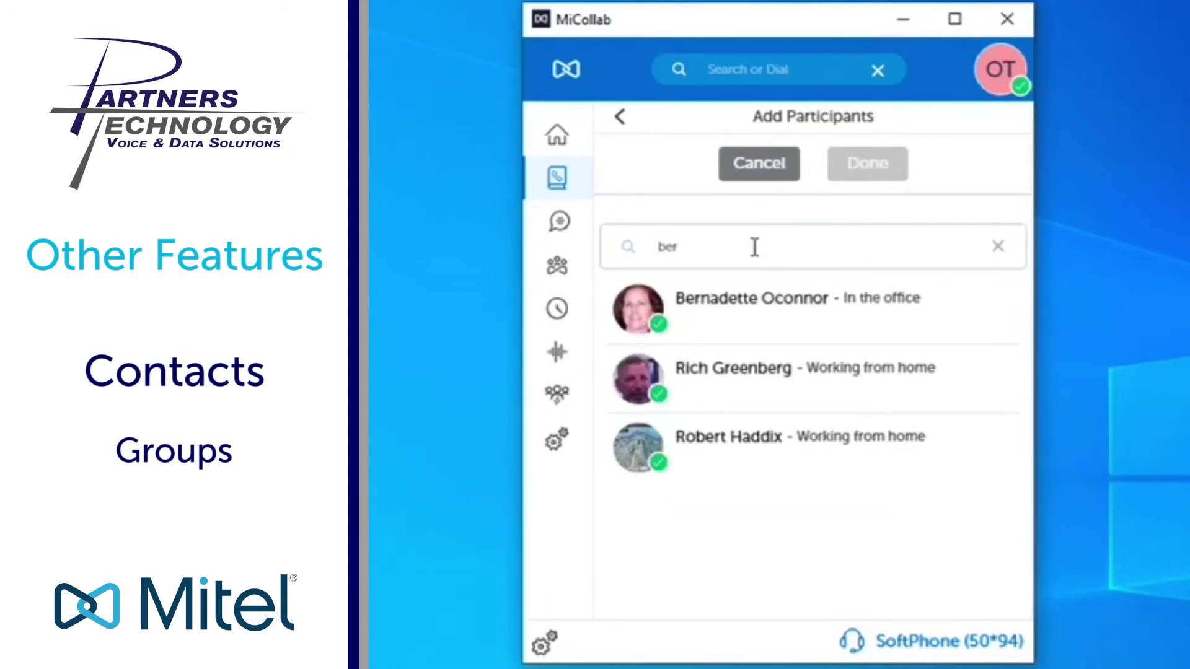
{"action": "left_click", "coordinate": [773, 310]}
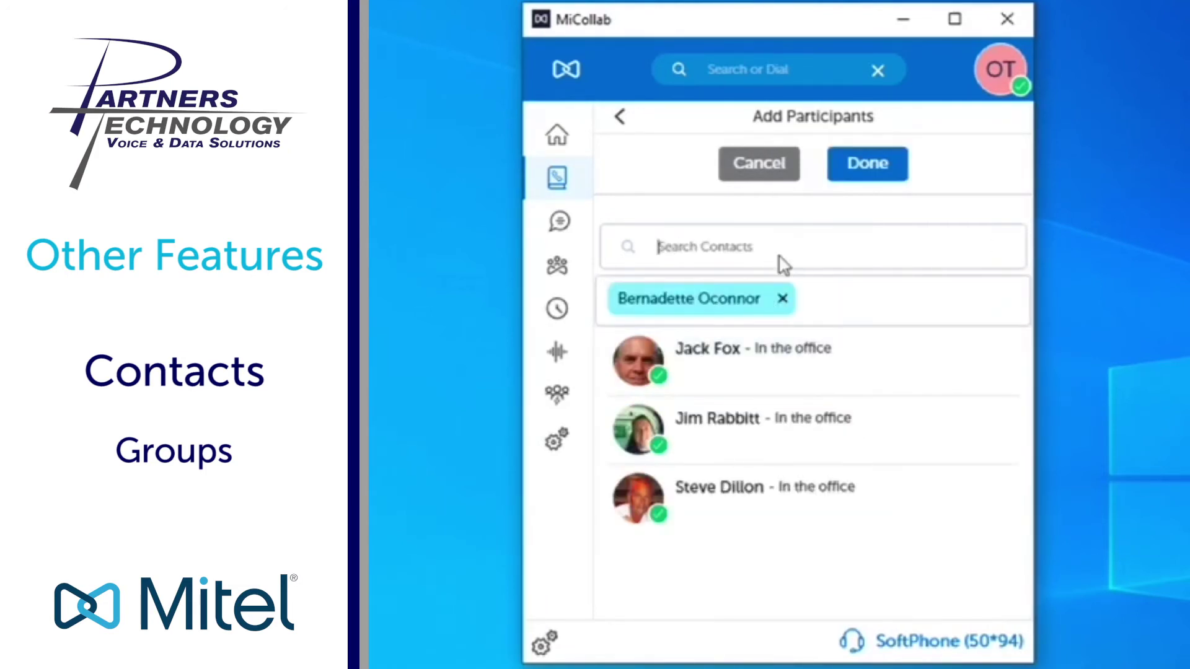
{"action": "type", "text": "kim"}
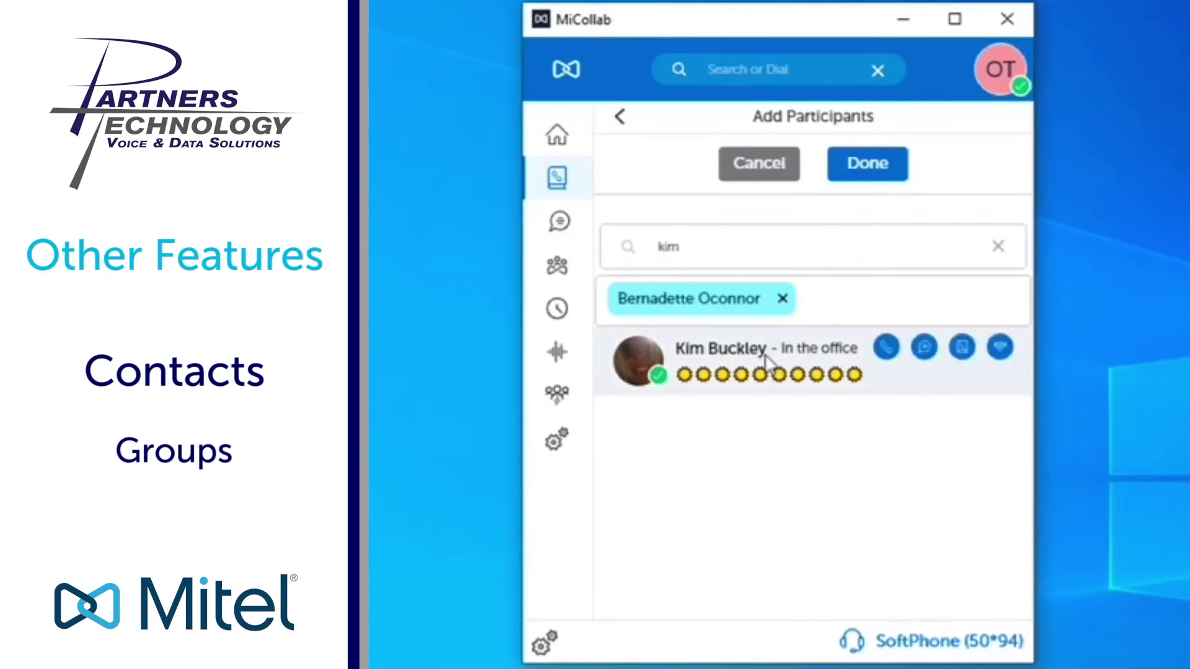
{"action": "left_click", "coordinate": [767, 358]}
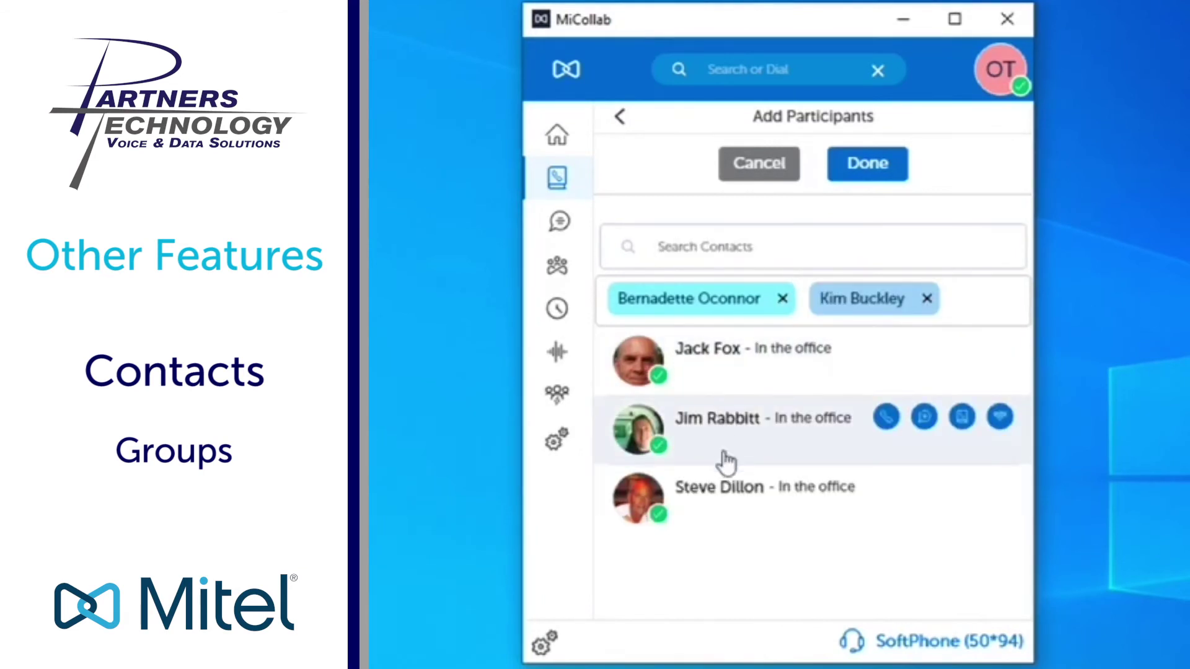
{"action": "type", "text": "br"}
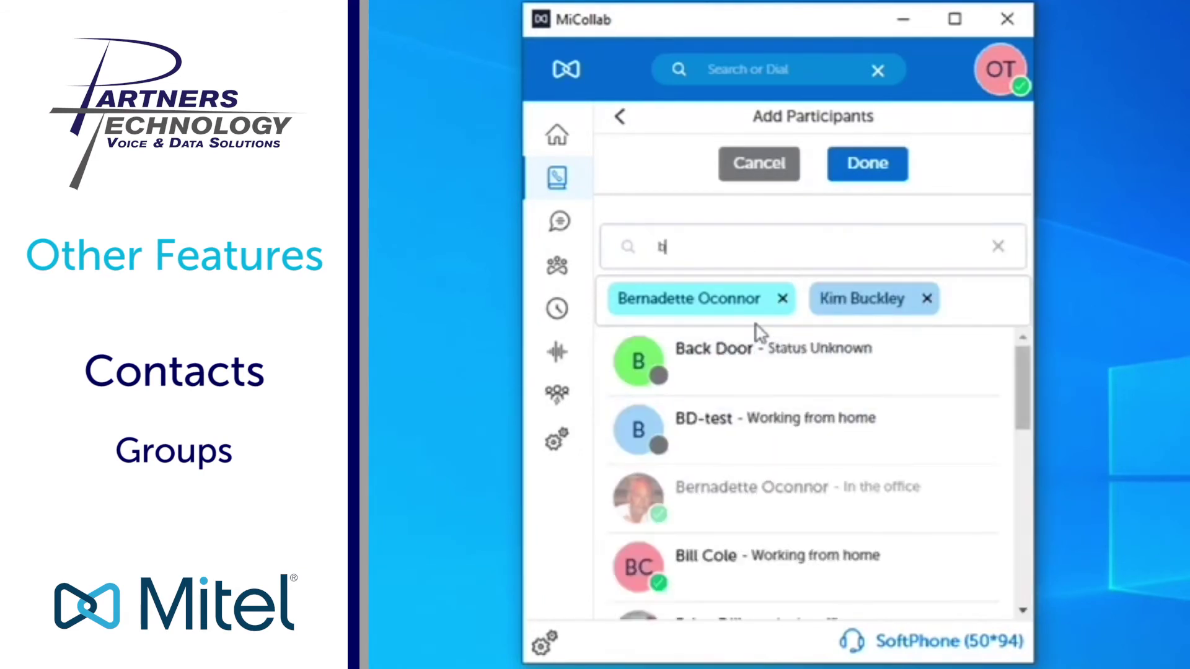
{"action": "left_click", "coordinate": [752, 427]}
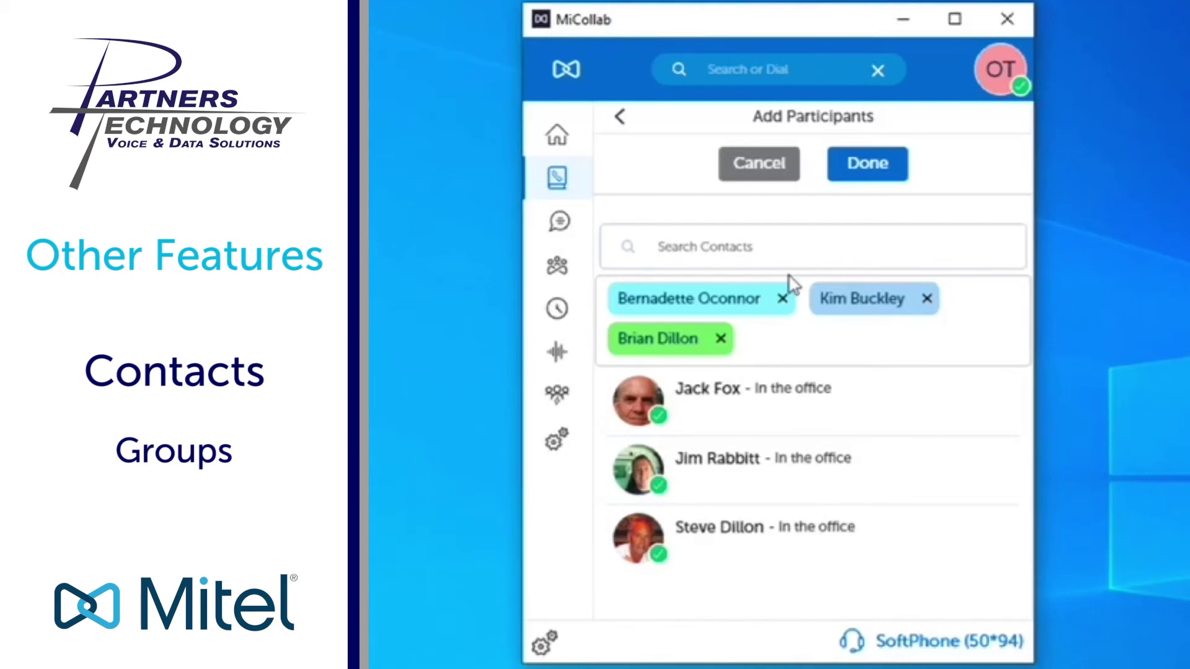
{"action": "left_click", "coordinate": [866, 169]}
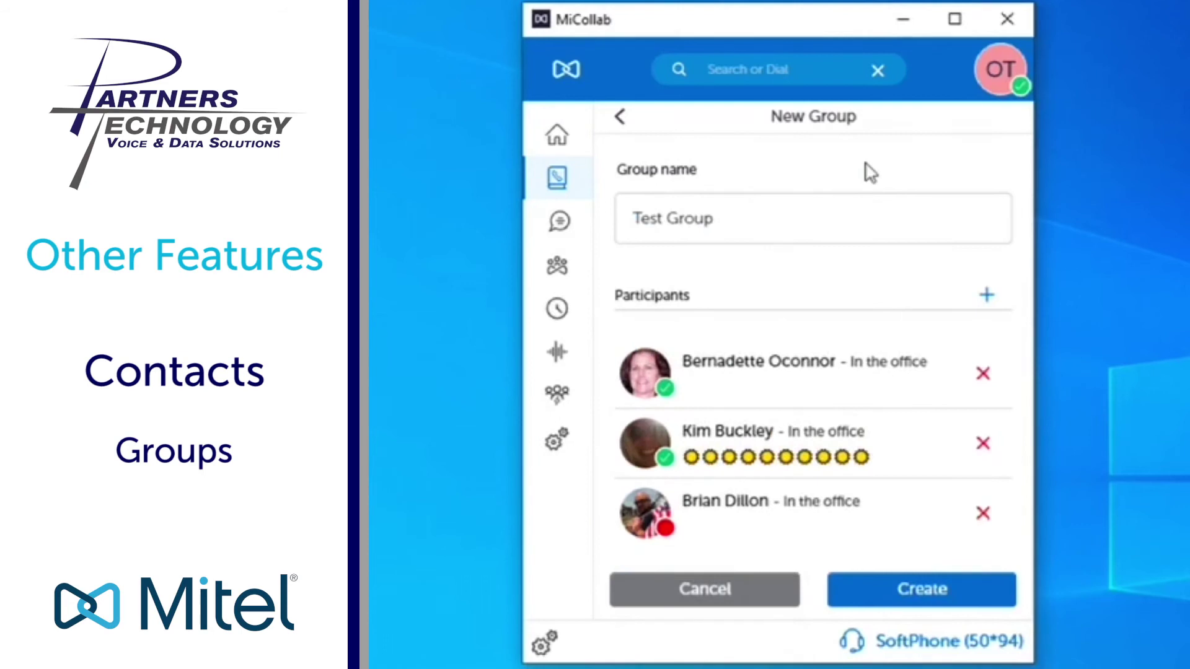
{"action": "left_click", "coordinate": [914, 595]}
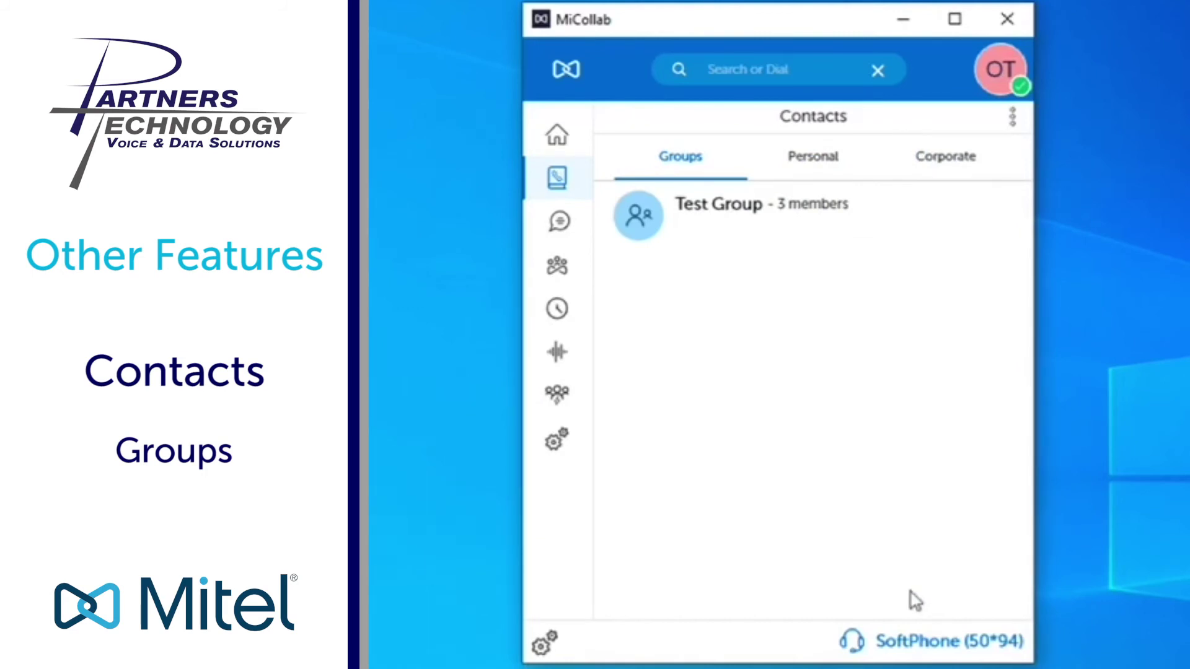
Open Test Group's details and start a chat with all three members.
{"action": "left_click", "coordinate": [781, 229]}
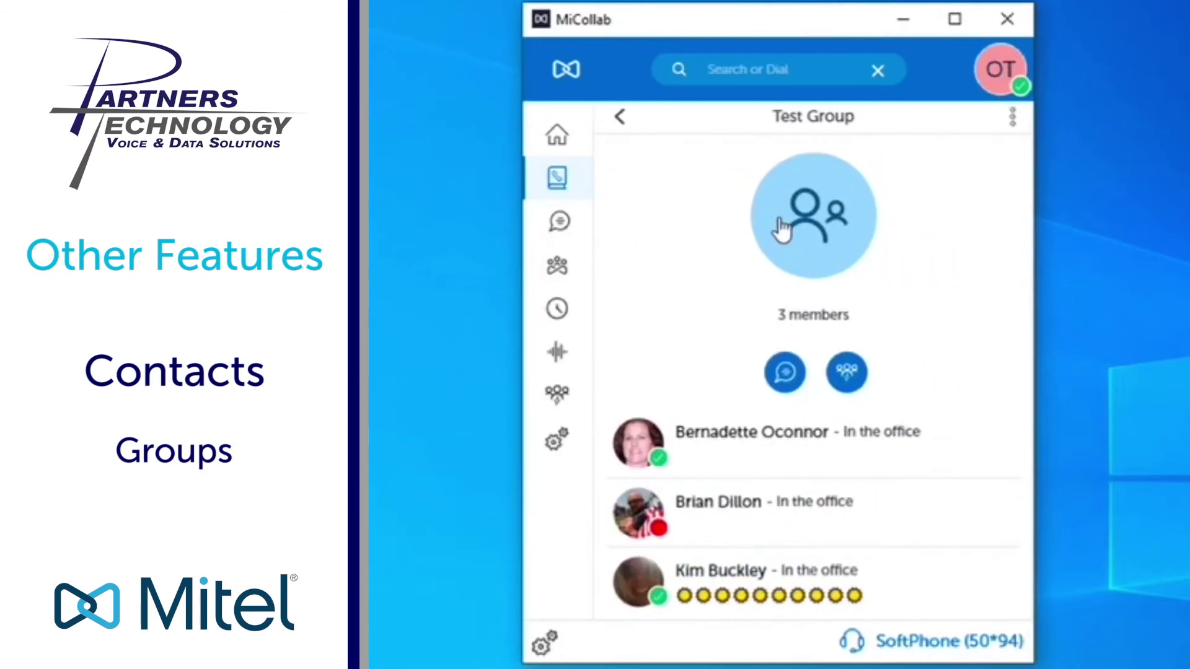
{"action": "mouse_move", "coordinate": [753, 493]}
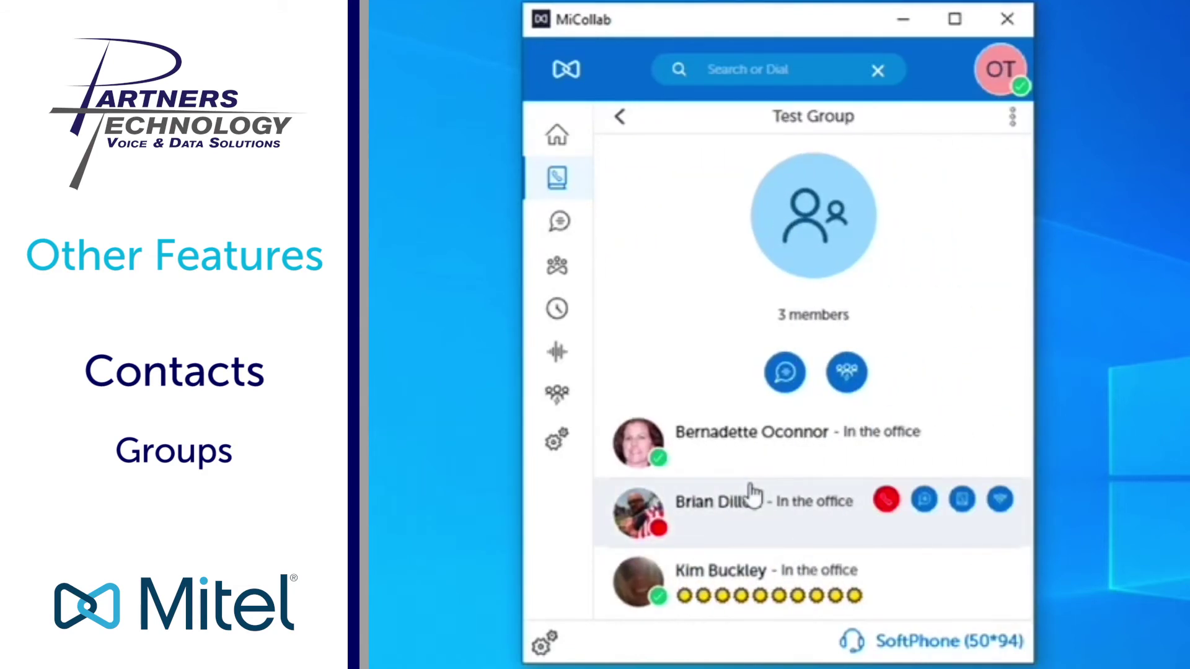
{"action": "mouse_move", "coordinate": [663, 454]}
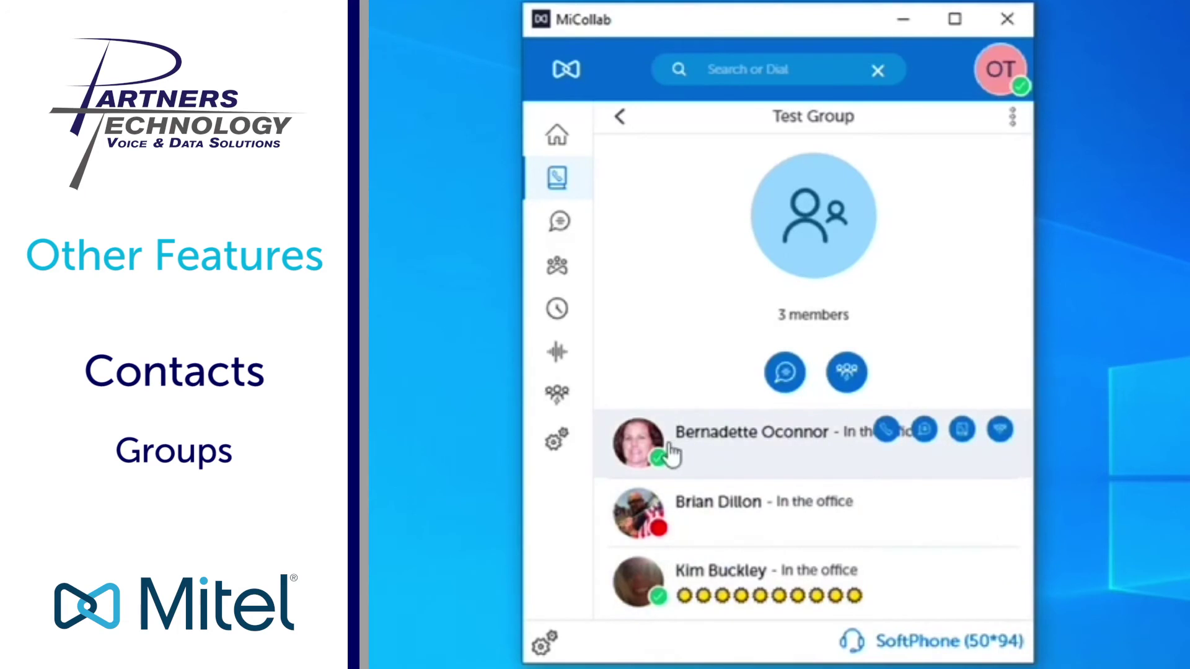
{"action": "mouse_move", "coordinate": [700, 513]}
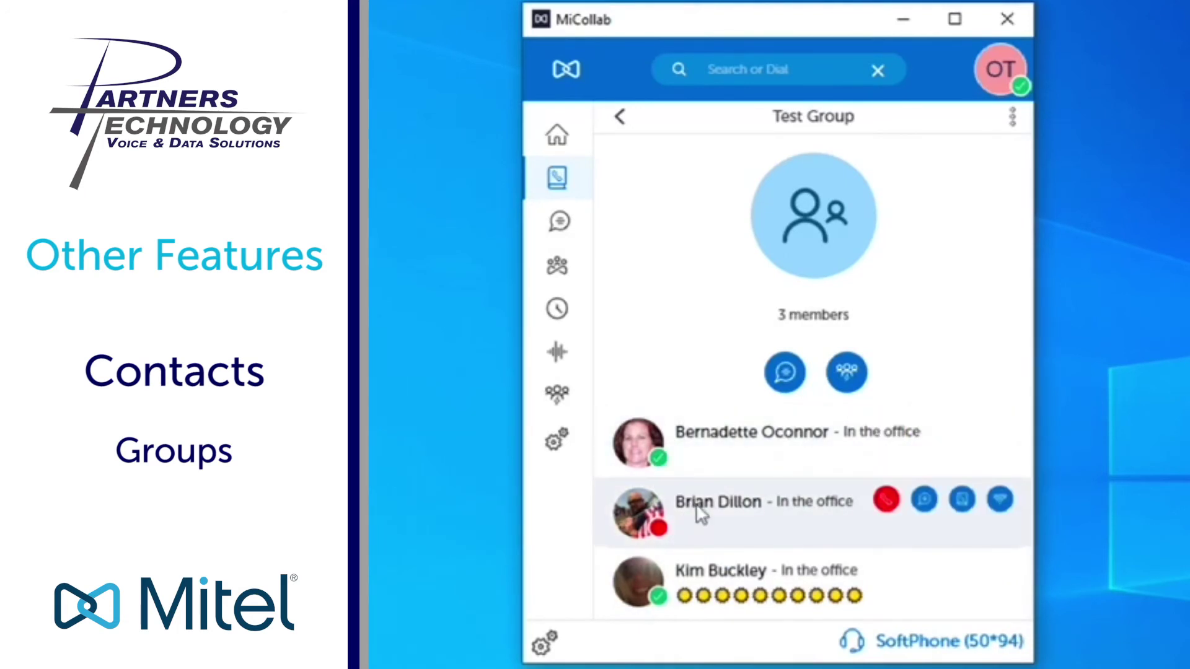
{"action": "left_click", "coordinate": [785, 374]}
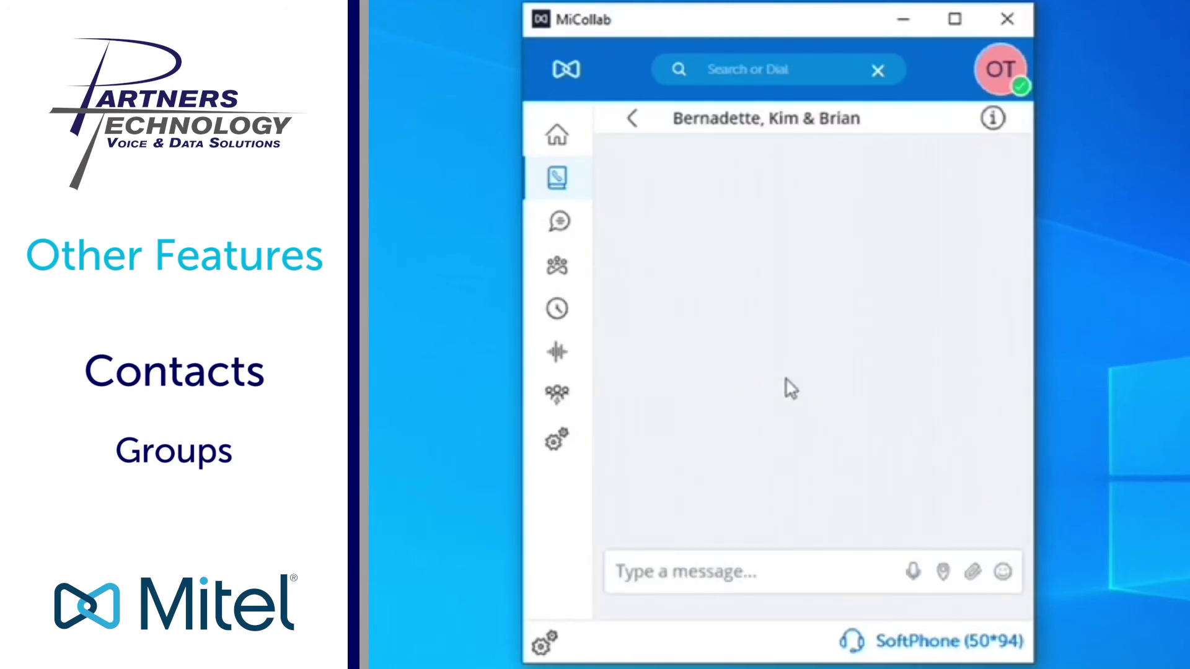
Send 'hi everyone this is a test' to the group, then go back to the Chat list.
{"action": "left_click", "coordinate": [727, 571]}
{"action": "type", "text": "hi every"}
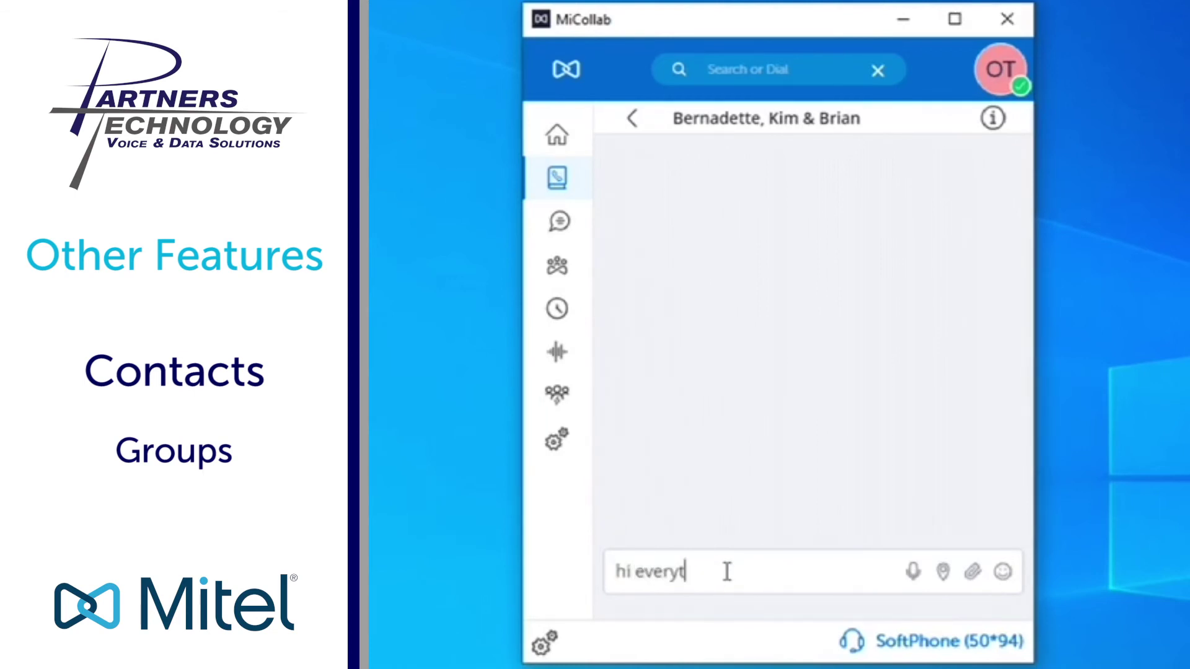
{"action": "type", "text": "one this is a test"}
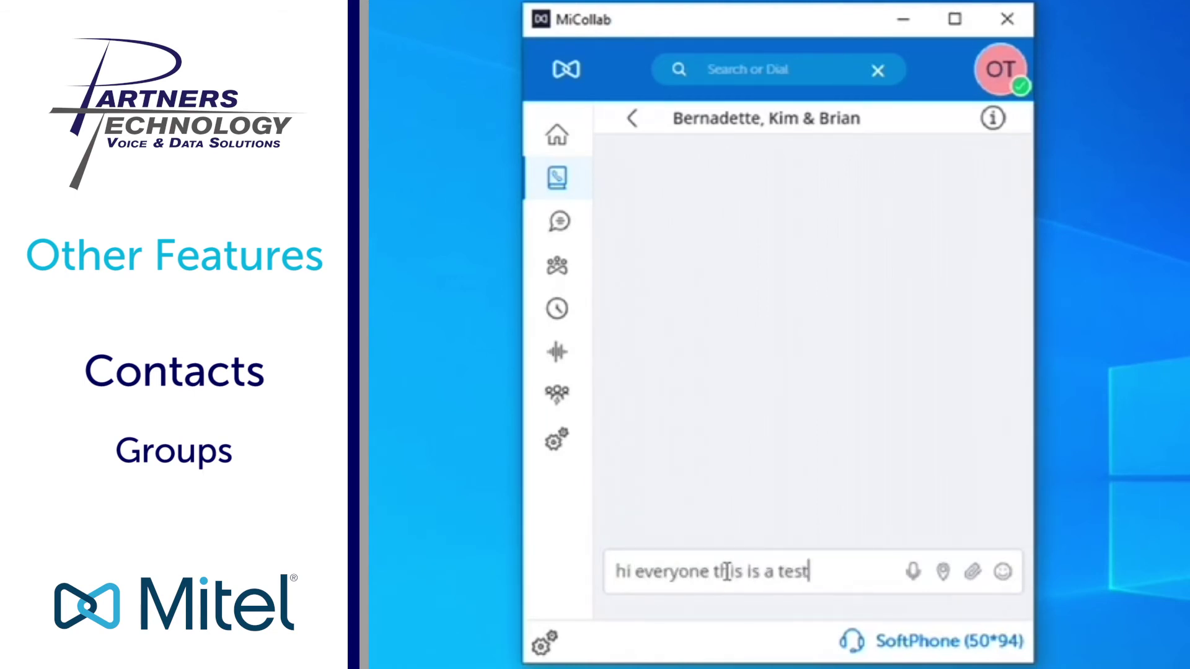
{"action": "key", "text": "Return"}
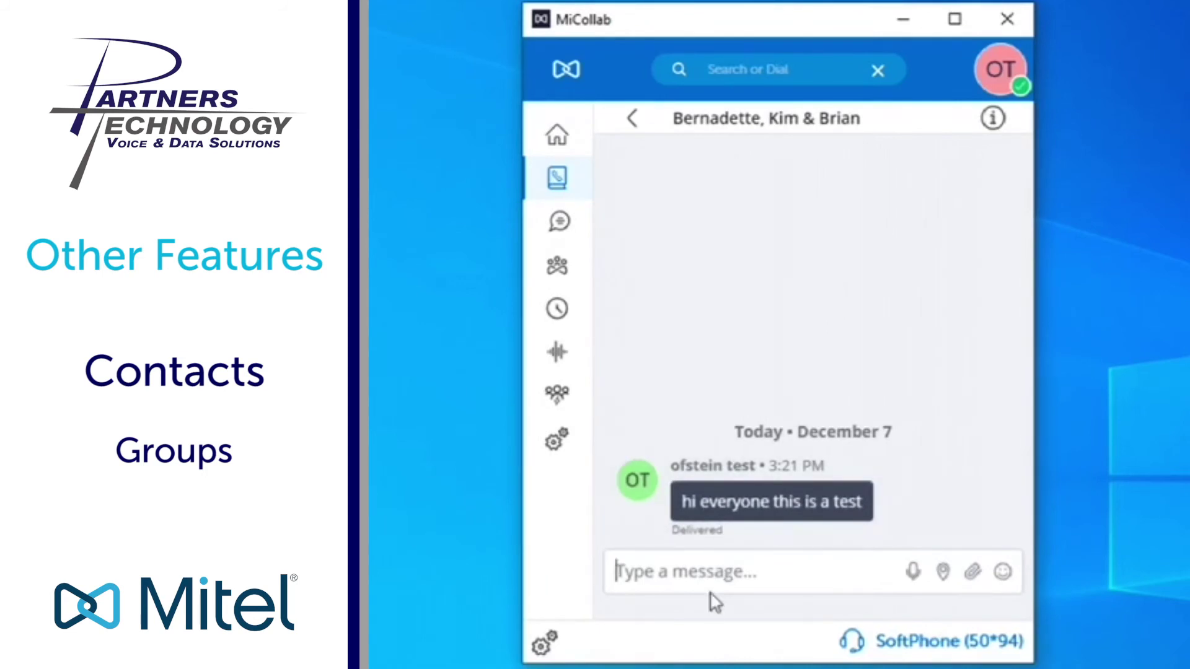
{"action": "mouse_move", "coordinate": [770, 545]}
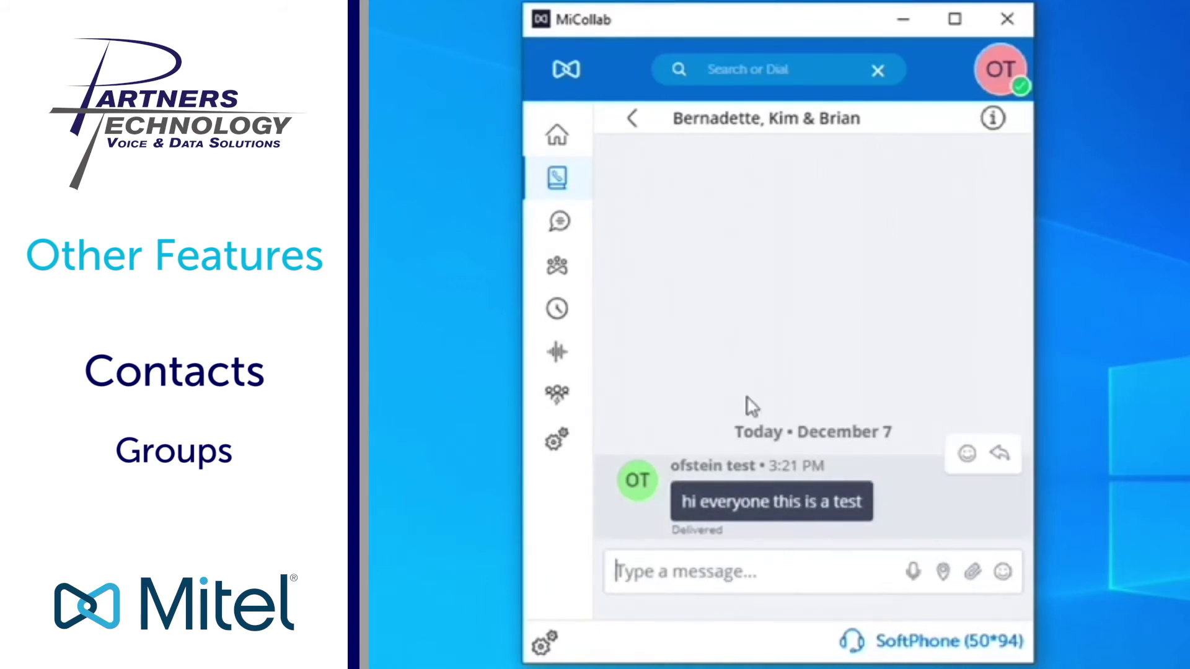
{"action": "left_click", "coordinate": [635, 119]}
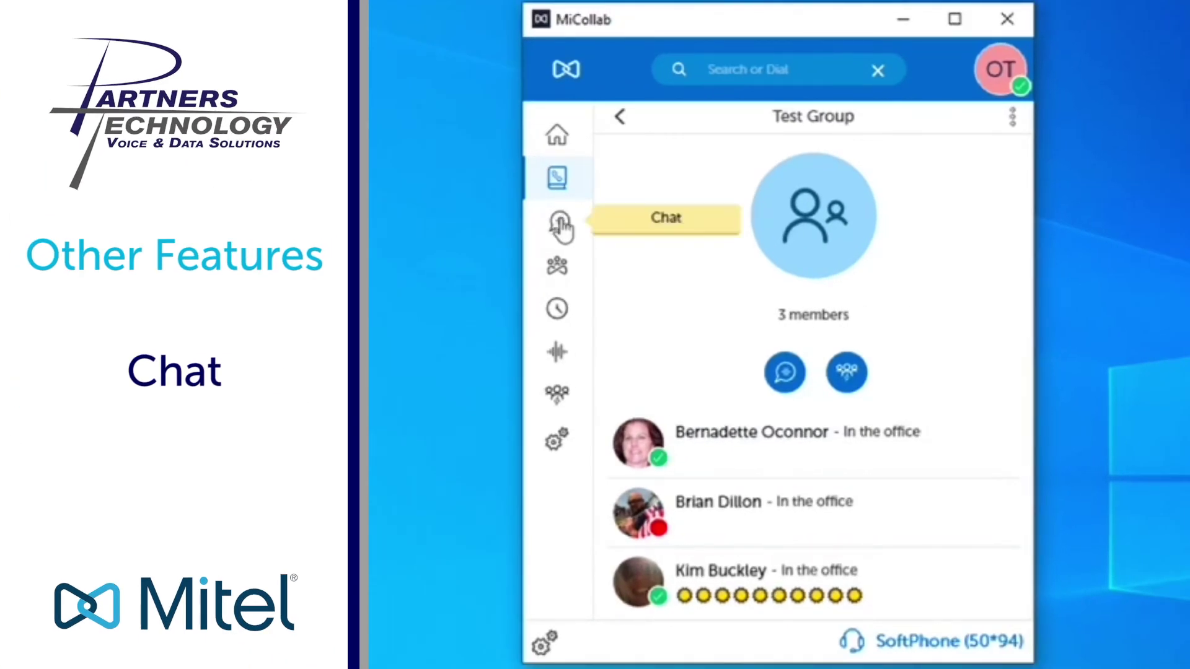
{"action": "left_click", "coordinate": [559, 223]}
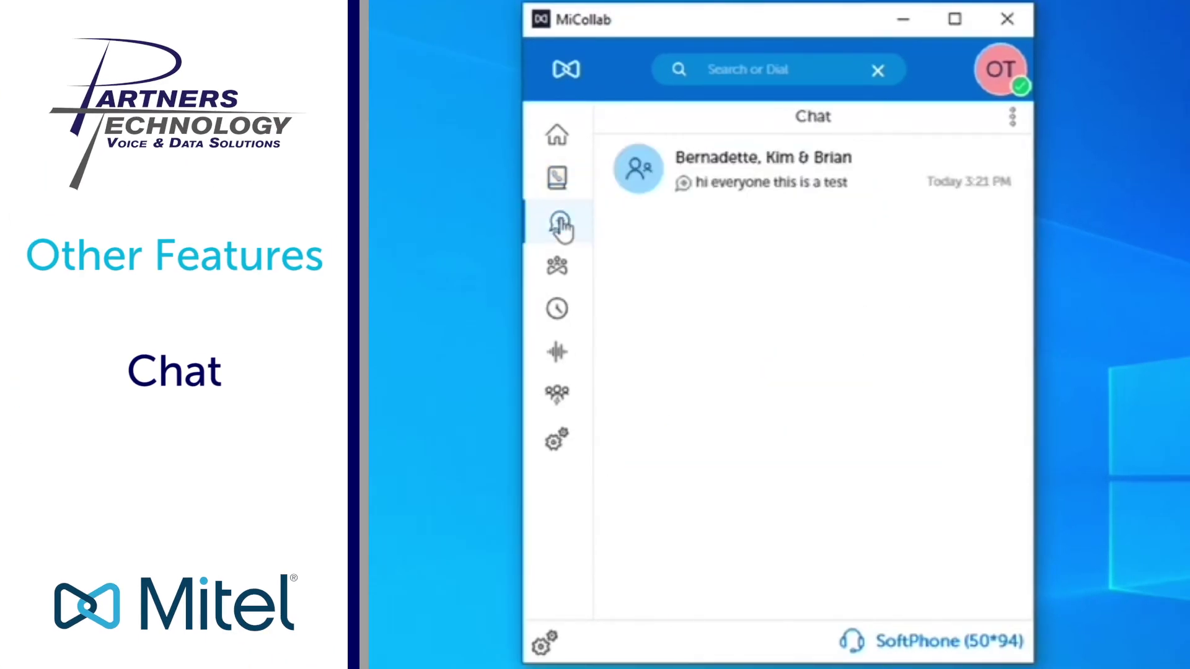
Look through the three-person group conversation, then bring up the chat list's New/Hide menu.
{"action": "left_click", "coordinate": [1012, 124]}
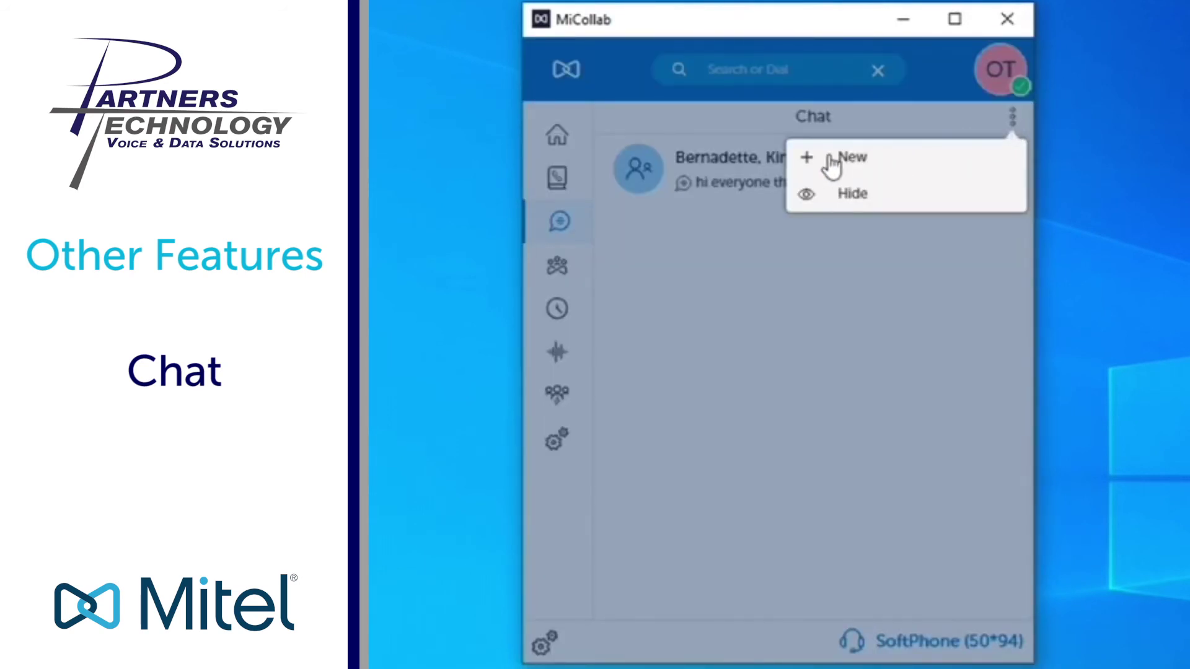
{"action": "left_click", "coordinate": [704, 279]}
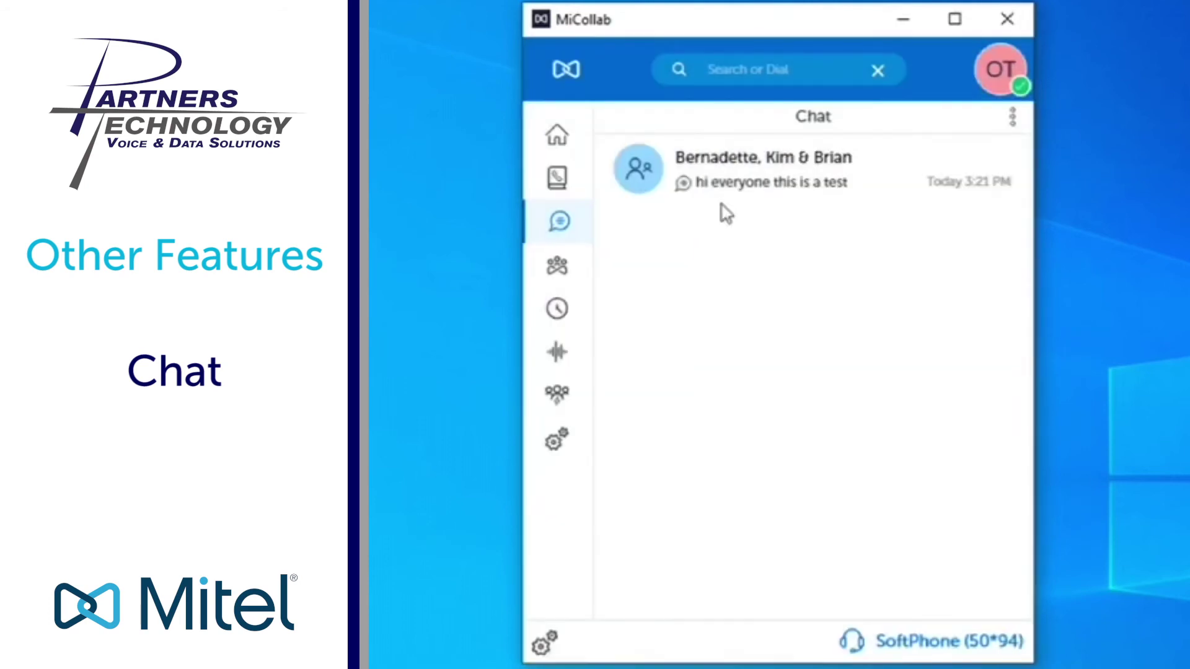
{"action": "left_click", "coordinate": [747, 184]}
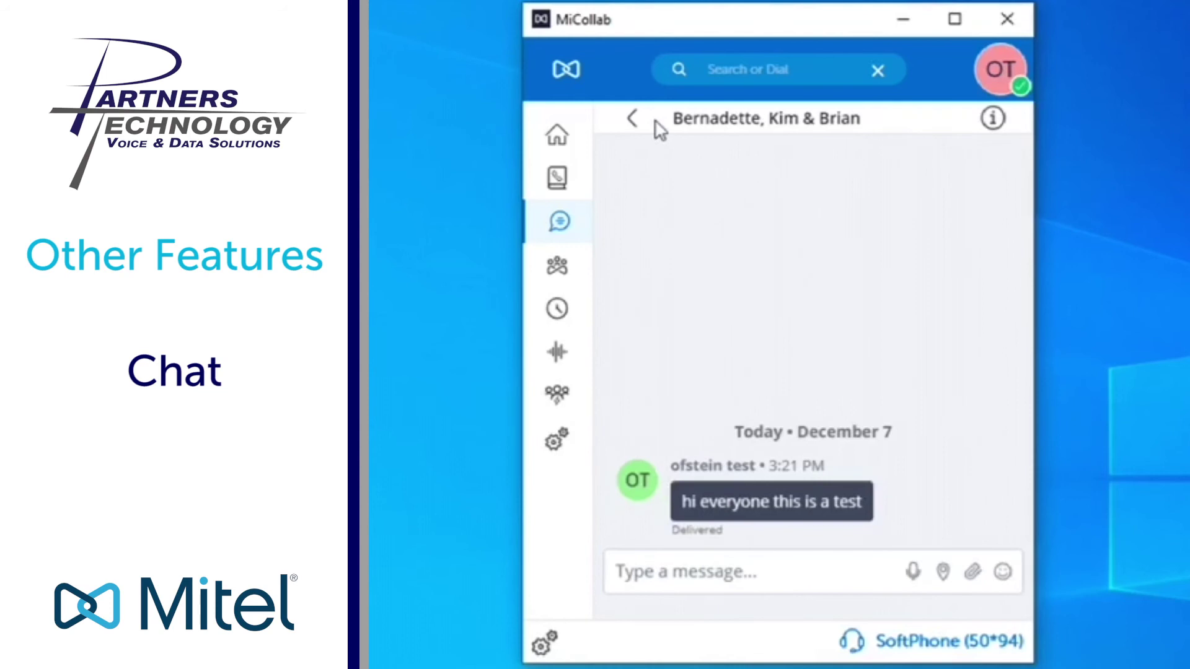
{"action": "left_click", "coordinate": [632, 119]}
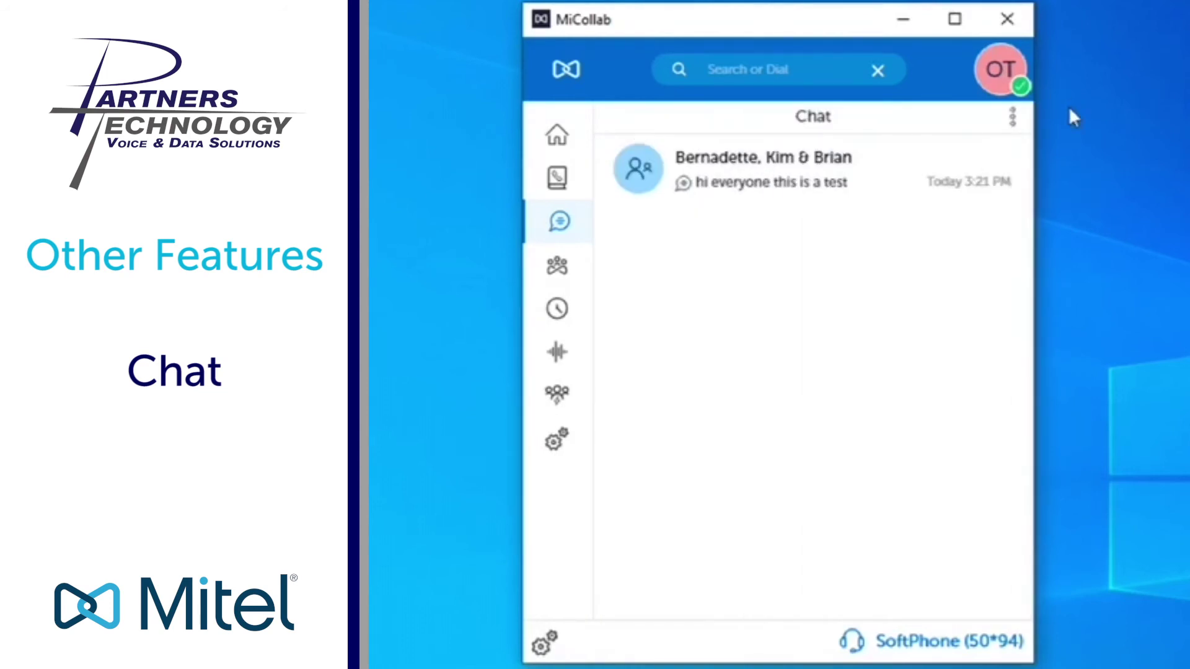
{"action": "left_click", "coordinate": [1014, 119]}
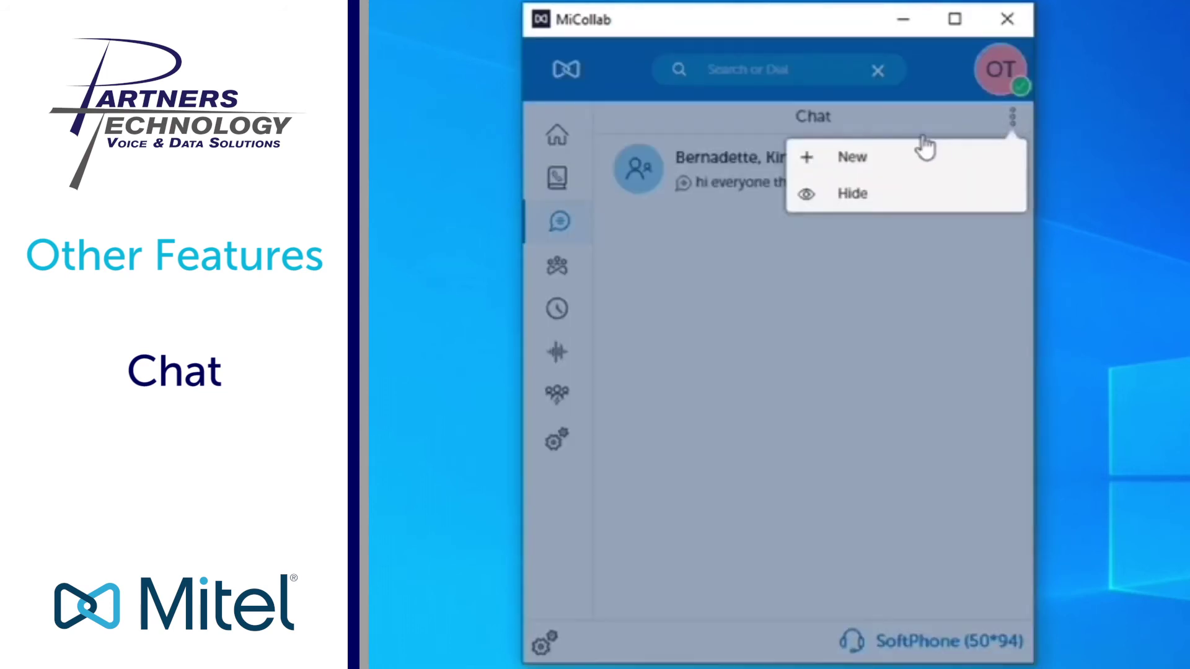
Create a new one-on-one chat with a colleague found by Contacts search, then return to the Chat list.
{"action": "left_click", "coordinate": [861, 161]}
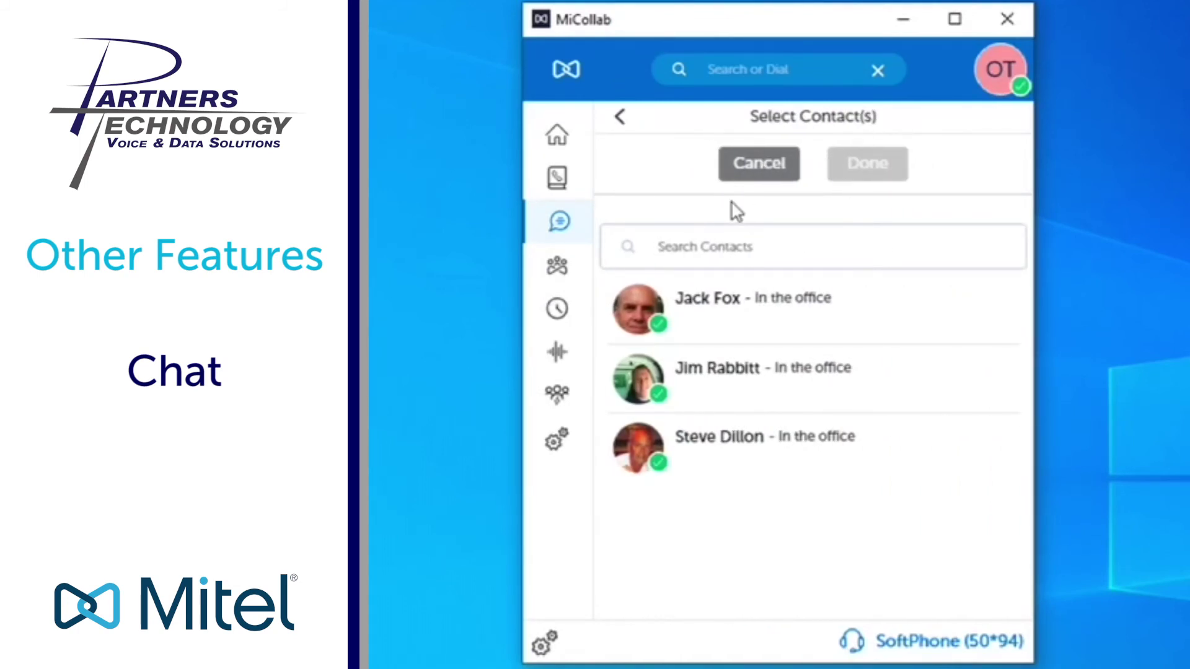
{"action": "type", "text": "rob"}
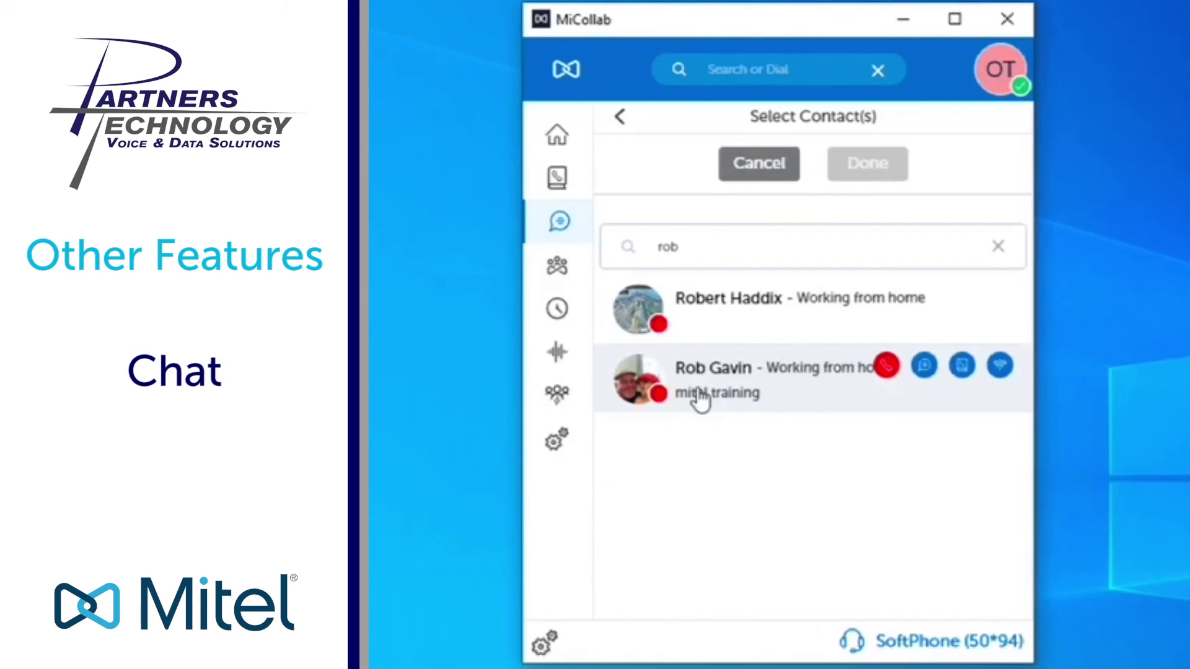
{"action": "left_click", "coordinate": [700, 400]}
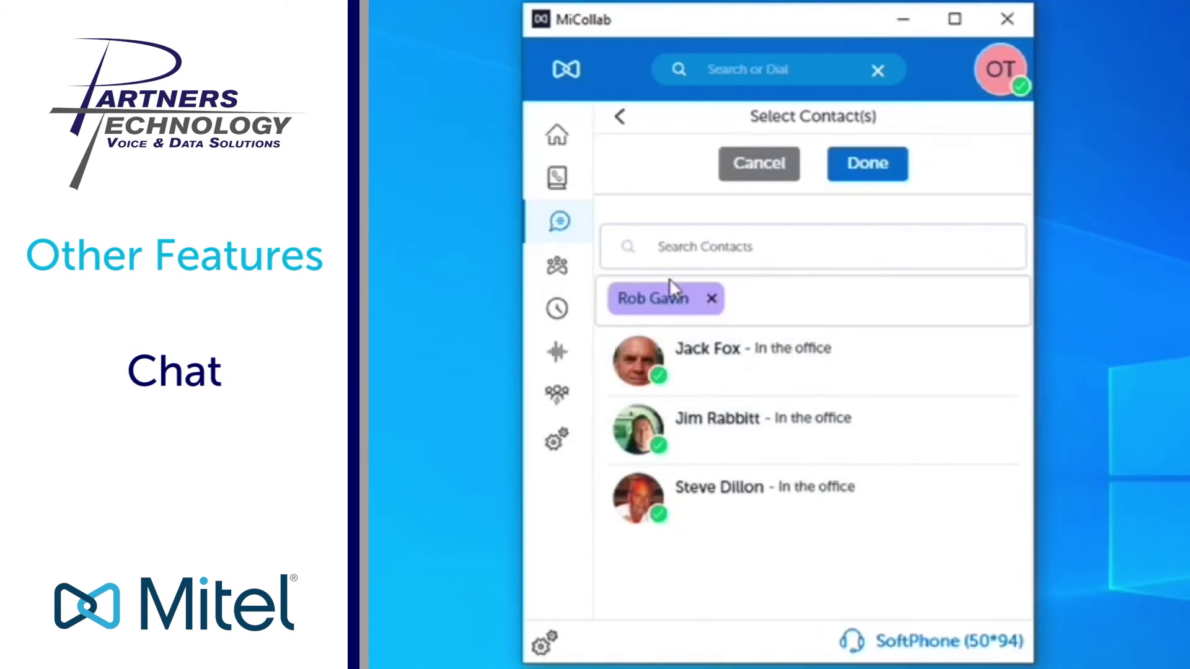
{"action": "left_click", "coordinate": [881, 166]}
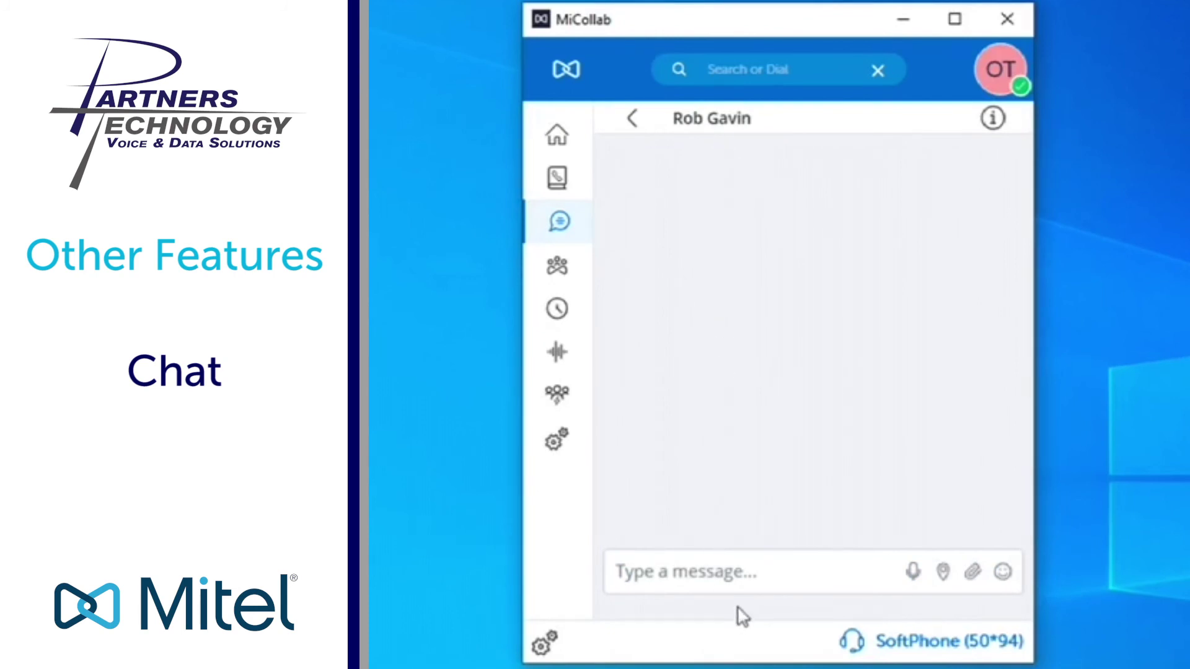
{"action": "left_click", "coordinate": [633, 121]}
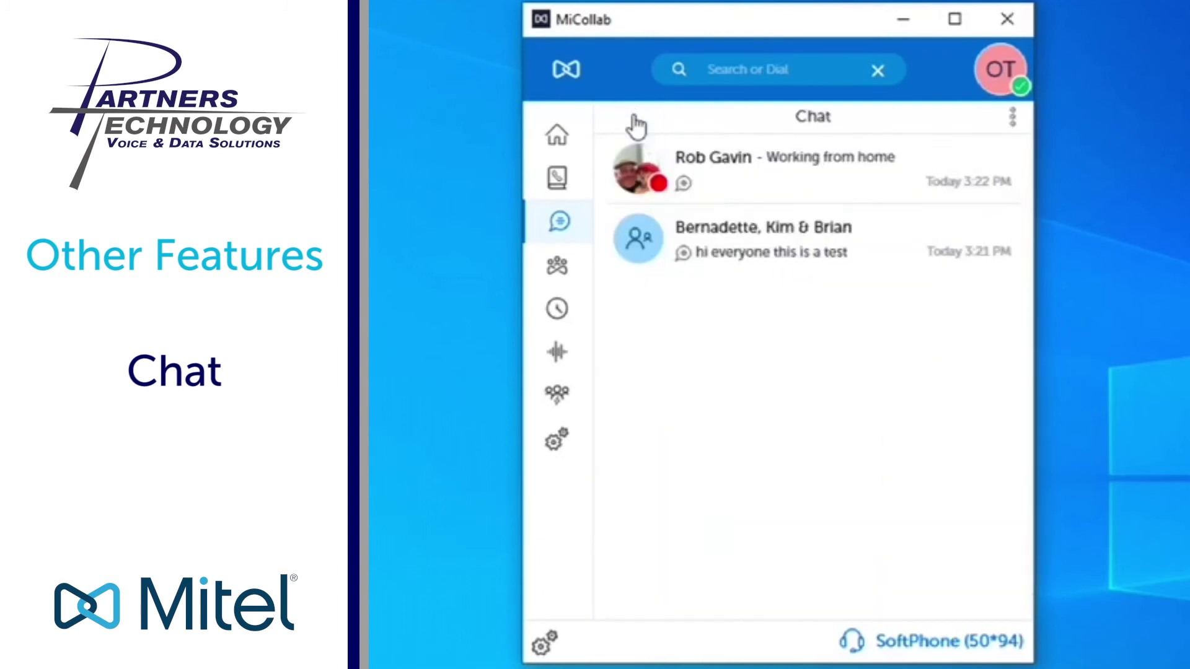
Open the colleague's details from the Corporate contacts list under the letter R.
{"action": "left_click", "coordinate": [558, 180]}
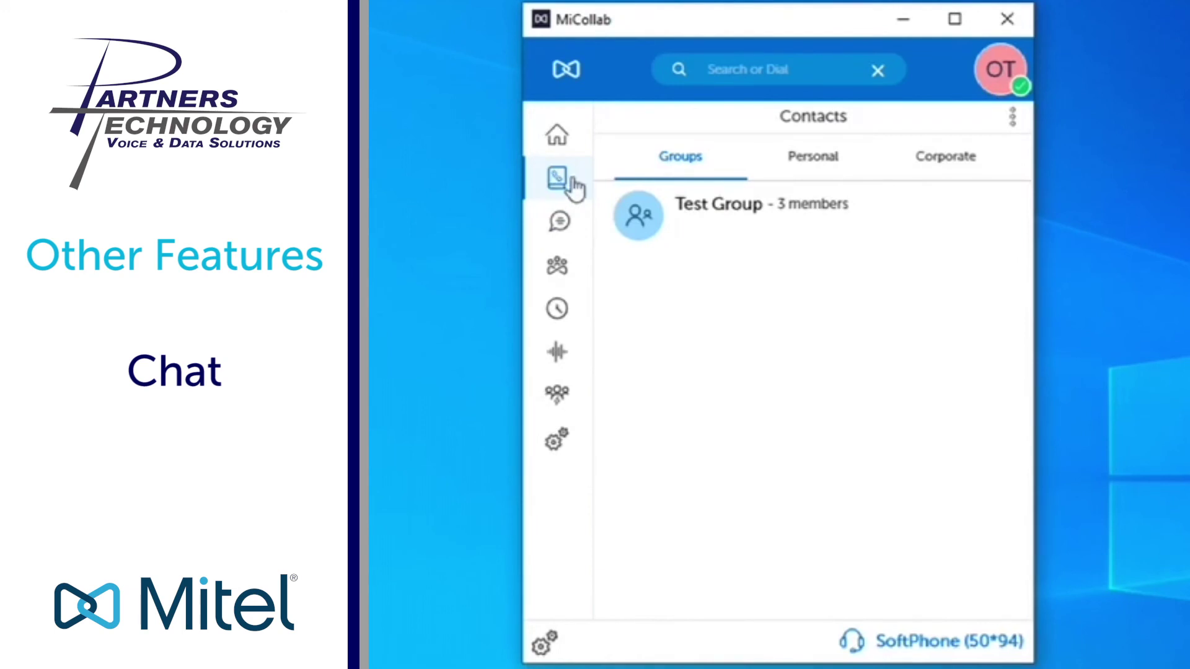
{"action": "left_click", "coordinate": [962, 174]}
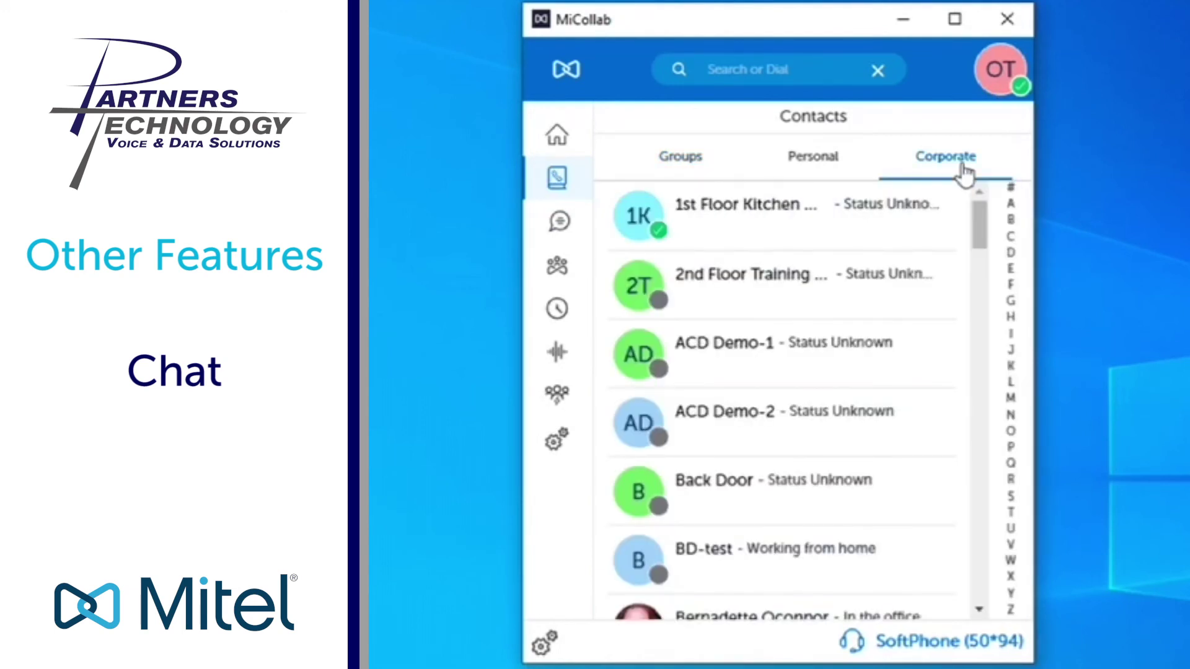
{"action": "mouse_move", "coordinate": [818, 308]}
{"action": "left_click", "coordinate": [1012, 482]}
{"action": "mouse_move", "coordinate": [719, 296]}
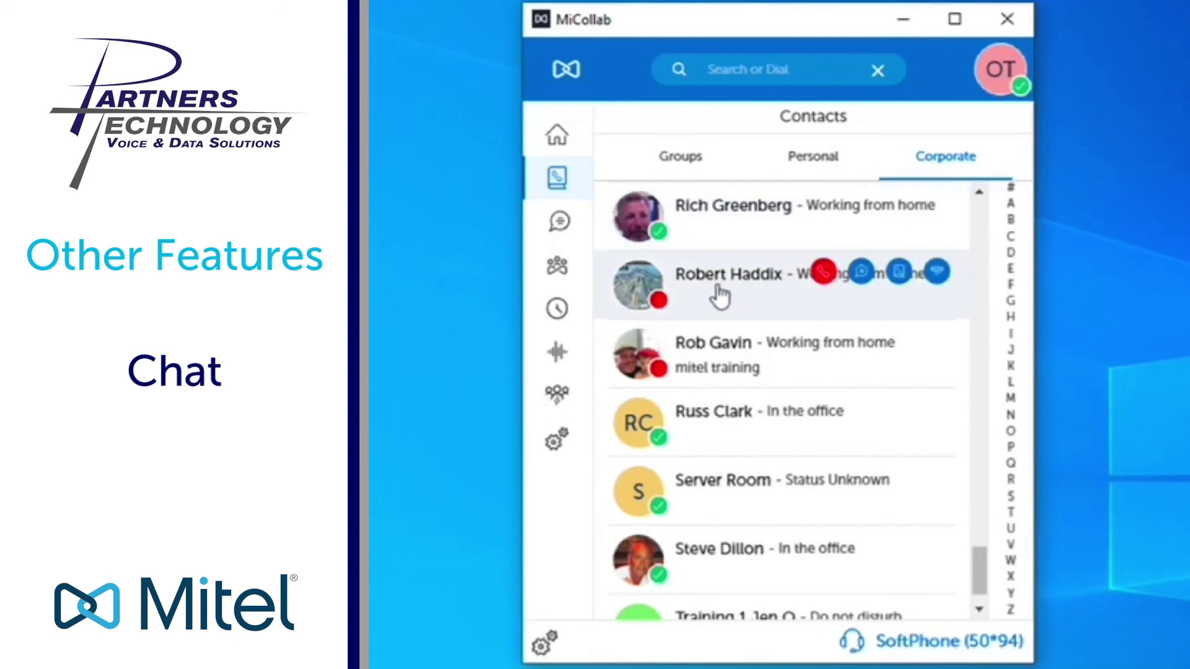
{"action": "left_click", "coordinate": [711, 299]}
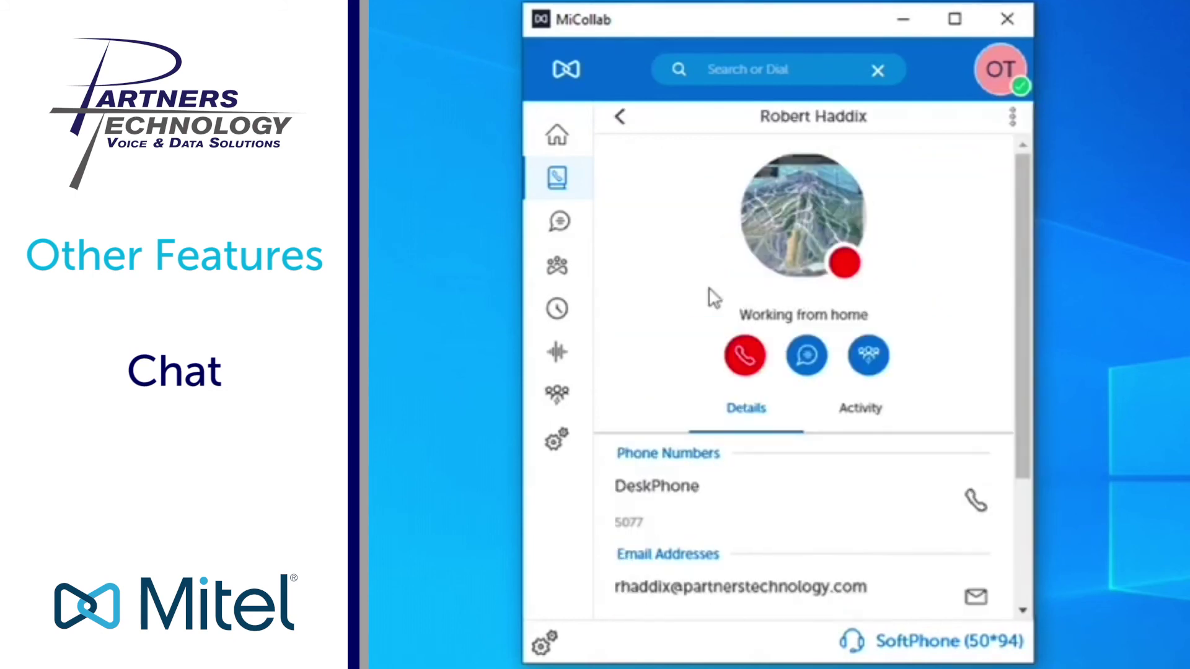
Send the colleague the chat message 'hey this is a test' and return to the Home inbox.
{"action": "left_click", "coordinate": [806, 358]}
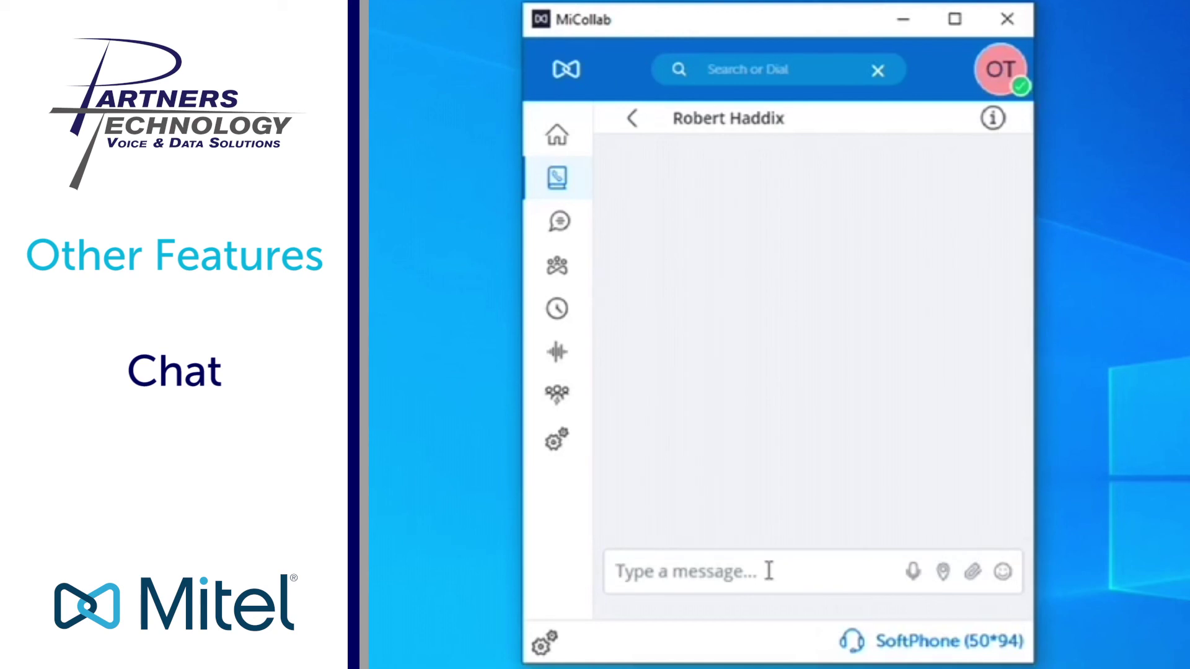
{"action": "type", "text": "hey this is a te"}
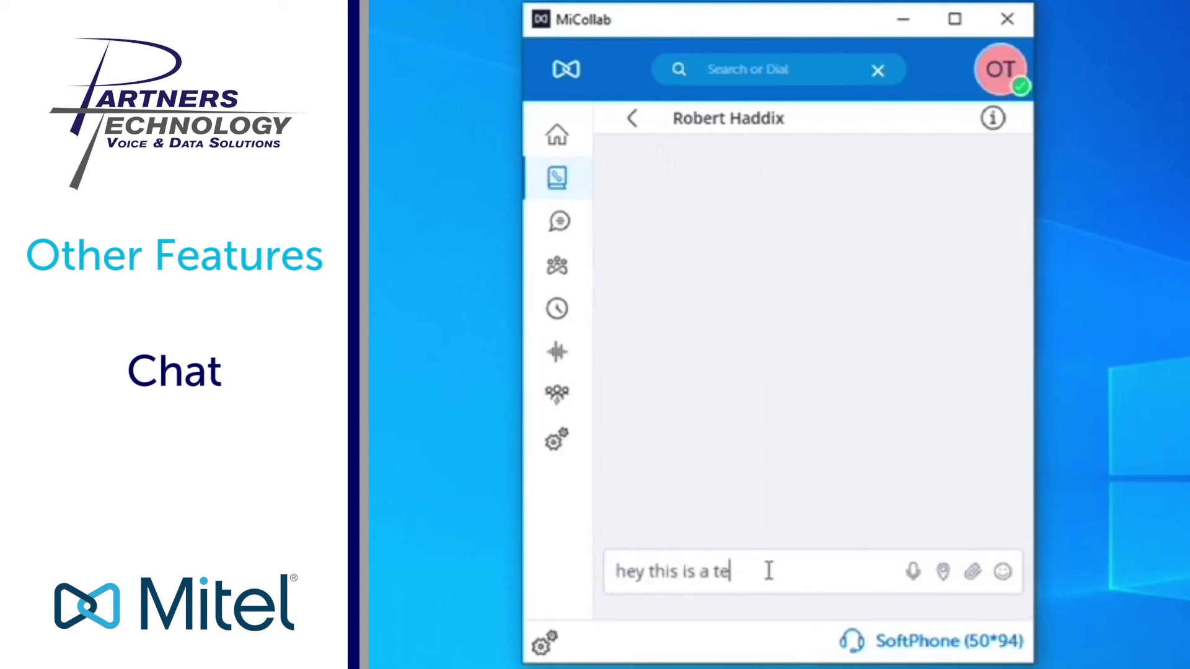
{"action": "type", "text": "st"}
{"action": "key", "text": "Return"}
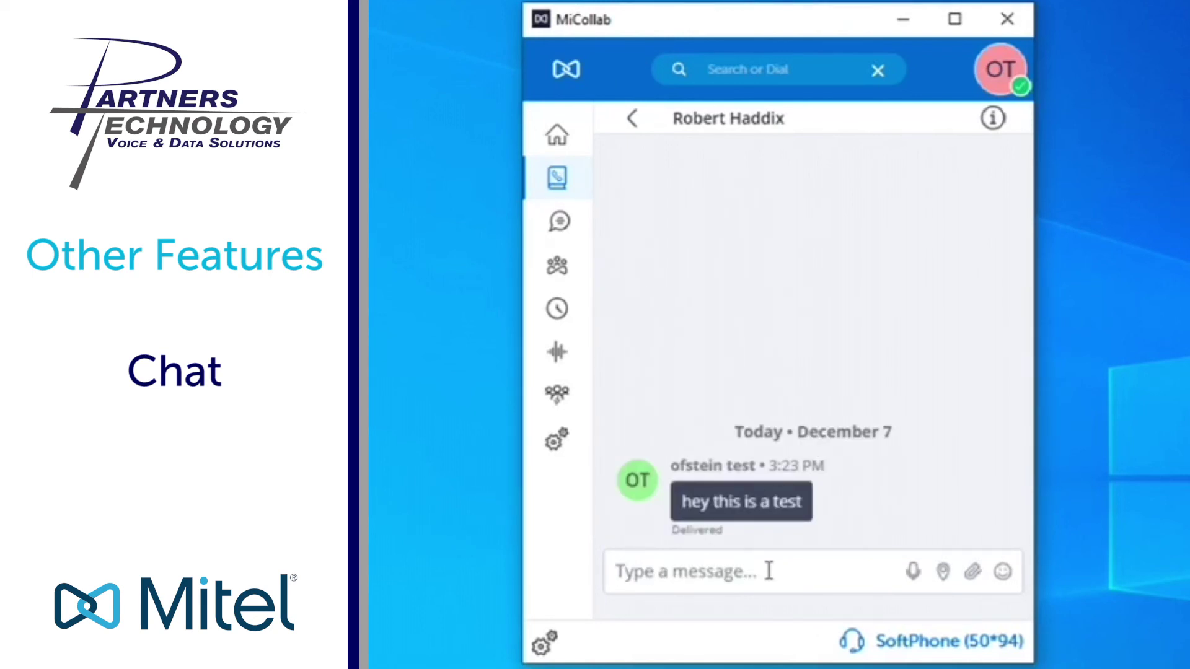
{"action": "left_click", "coordinate": [631, 120]}
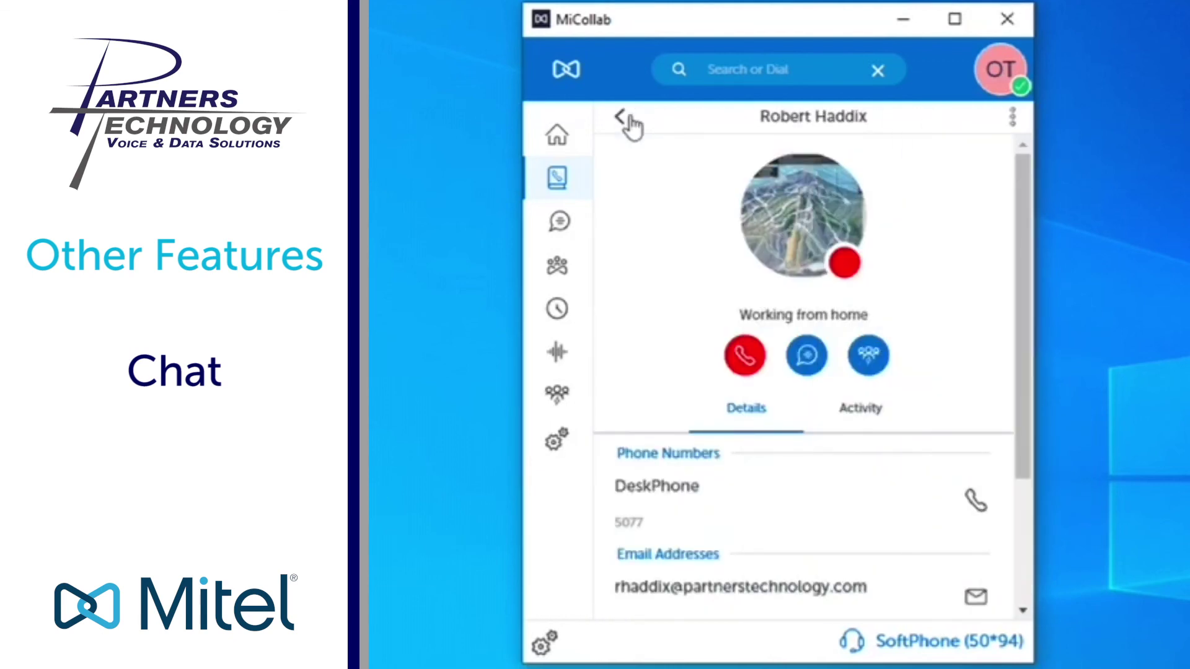
{"action": "left_click", "coordinate": [629, 121]}
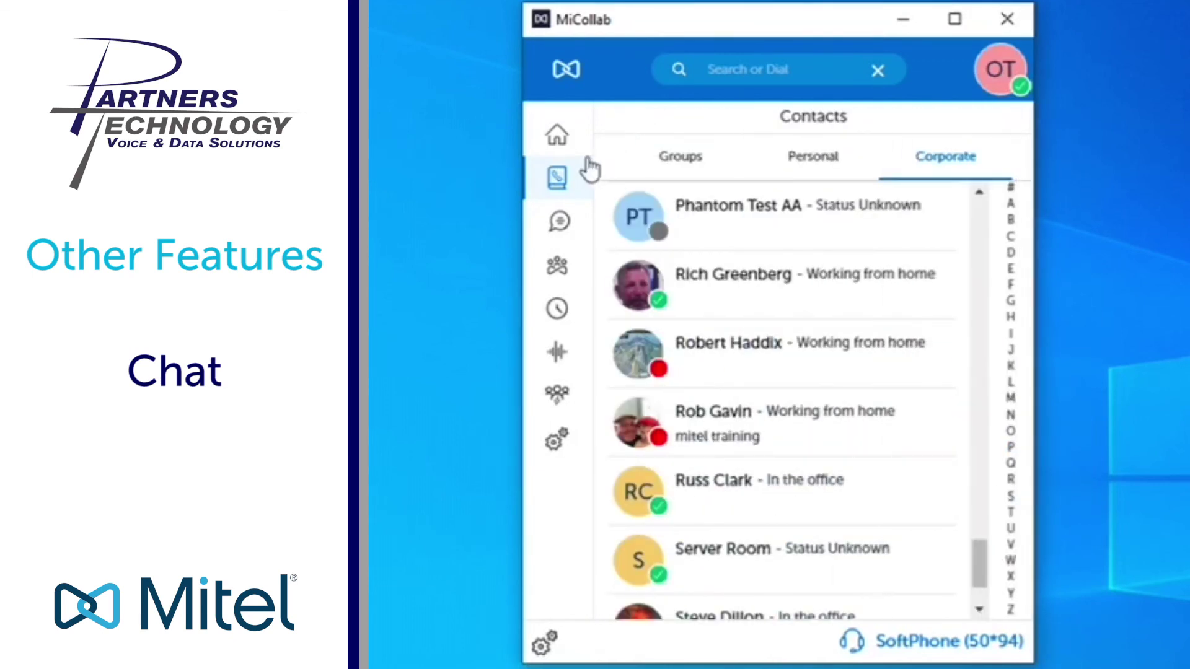
{"action": "left_click", "coordinate": [556, 139]}
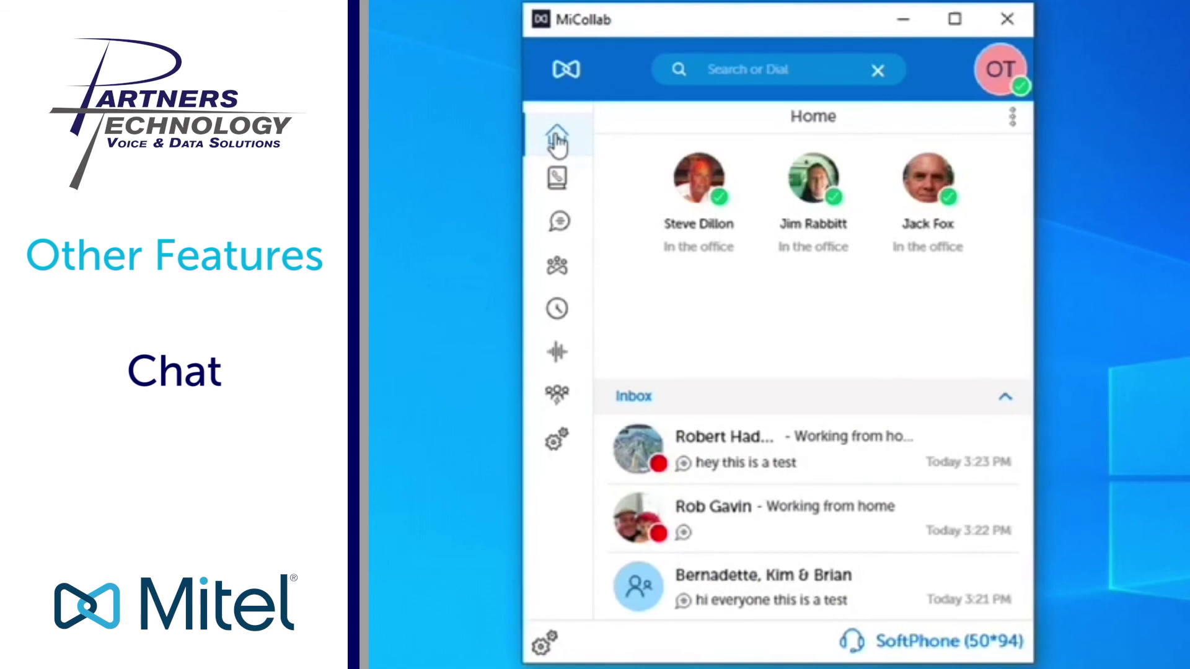
View the Chat list with both one-on-one chats and the group chat, then open Call History.
{"action": "left_click", "coordinate": [560, 225]}
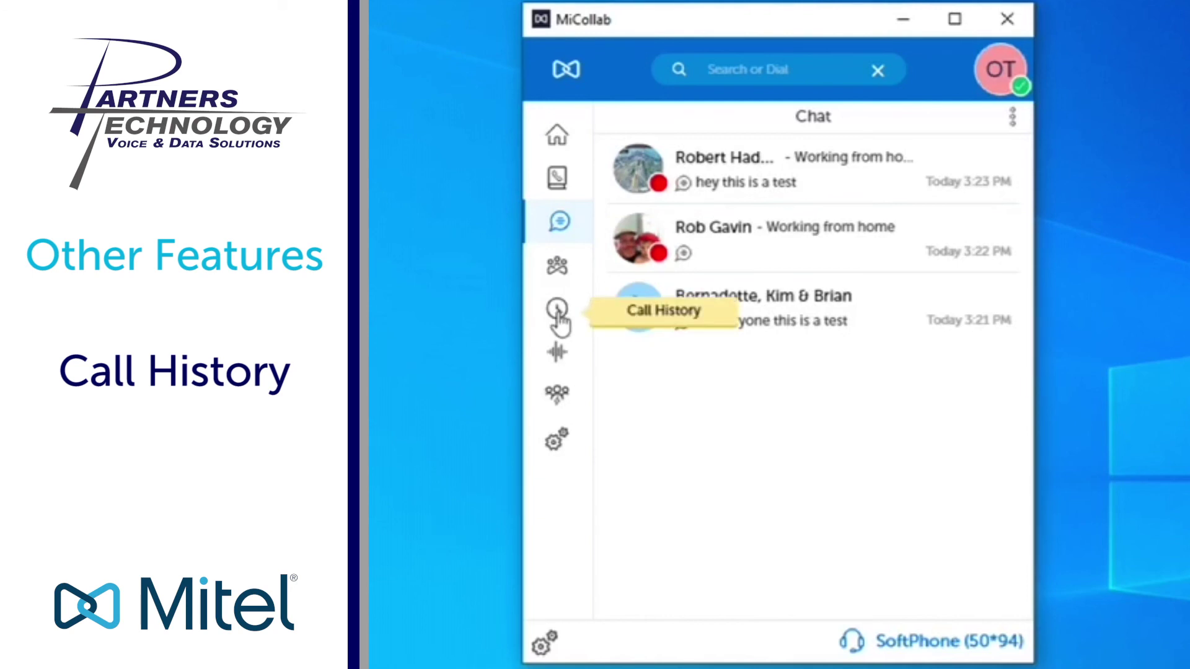
{"action": "left_click", "coordinate": [557, 309]}
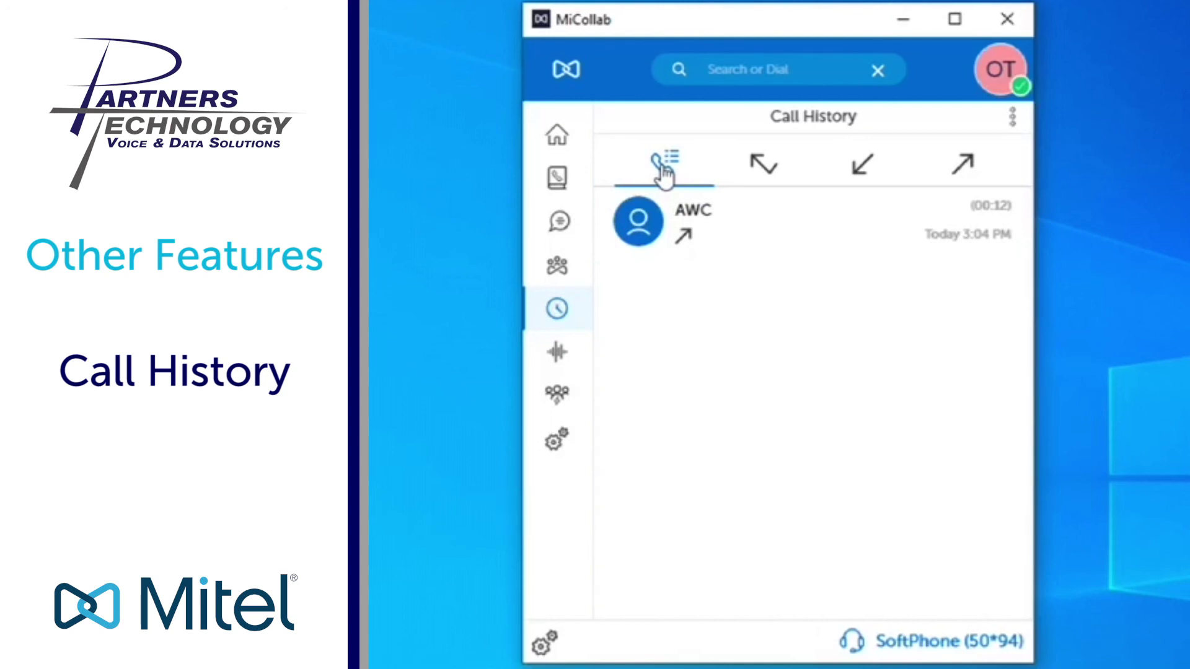
Cycle Call History through the missed and incoming filters, ending on outgoing calls.
{"action": "left_click", "coordinate": [766, 180]}
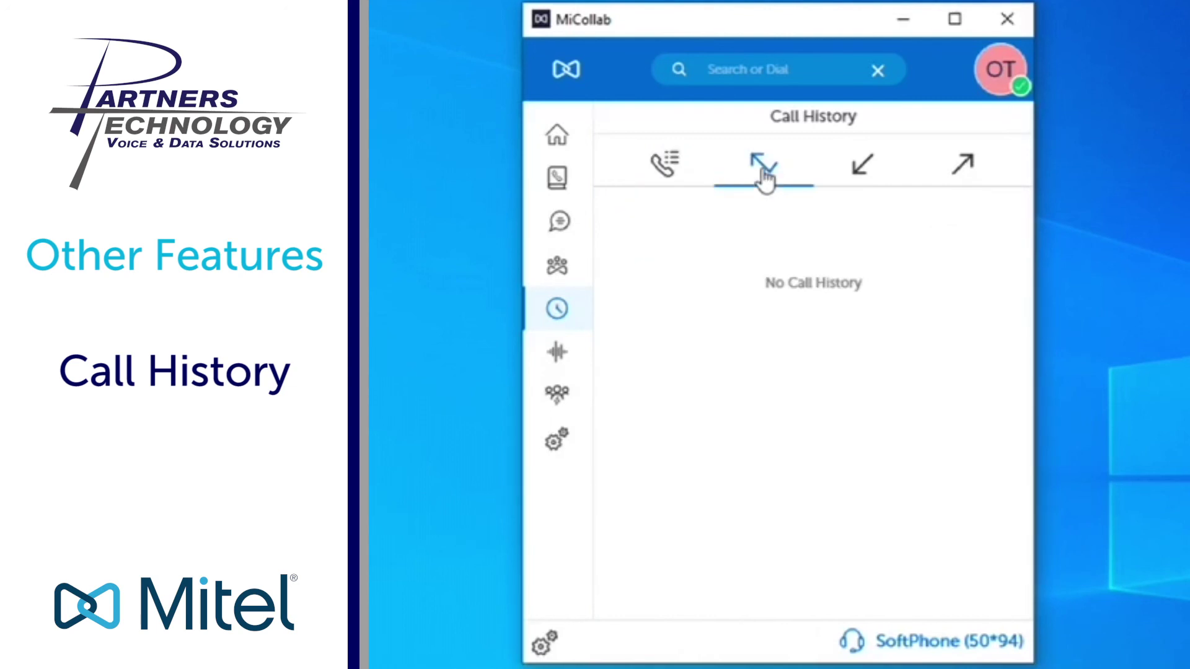
{"action": "left_click", "coordinate": [860, 177]}
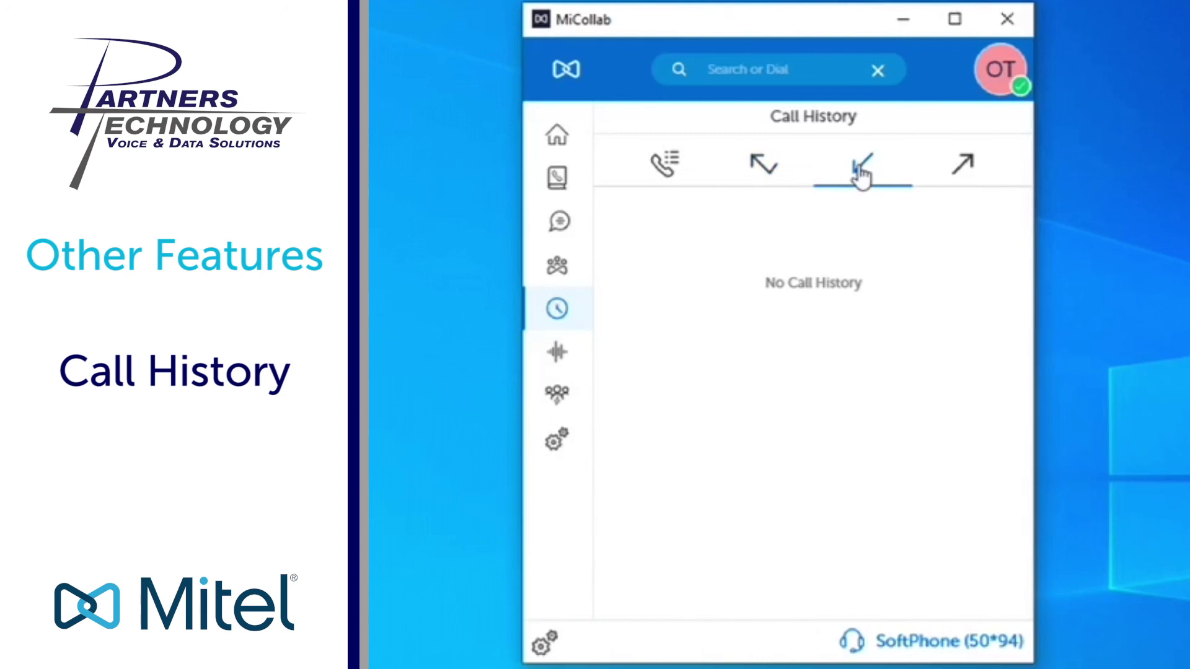
{"action": "left_click", "coordinate": [965, 178]}
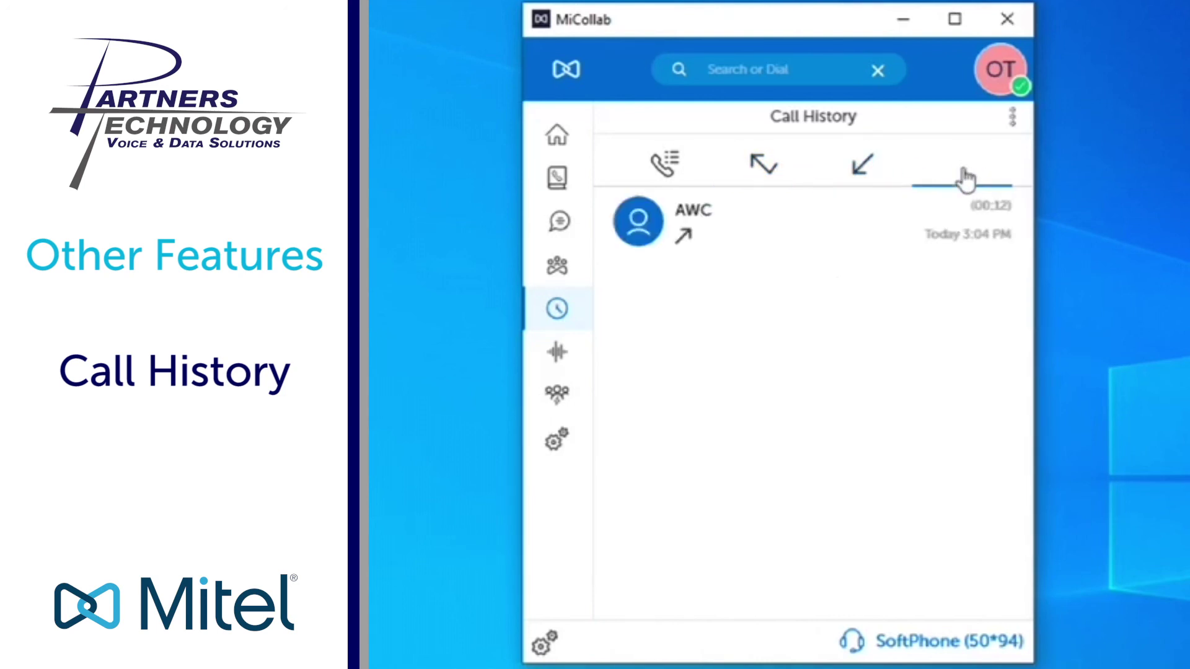